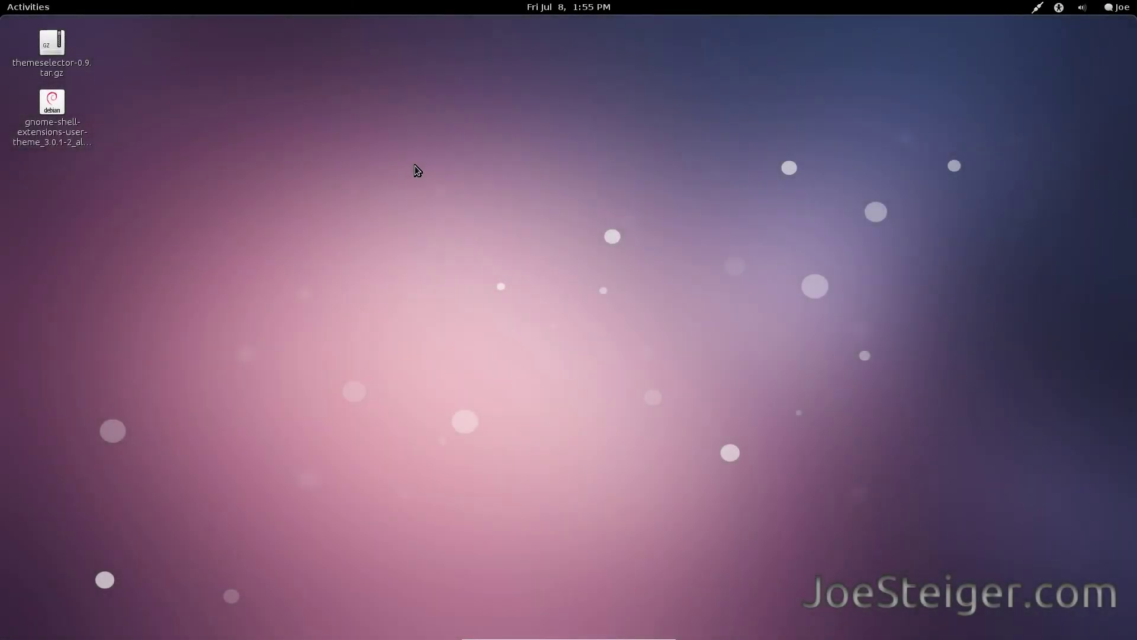
Launch Terminal by searching 'ter' in the Activities overview.
click(48, 8)
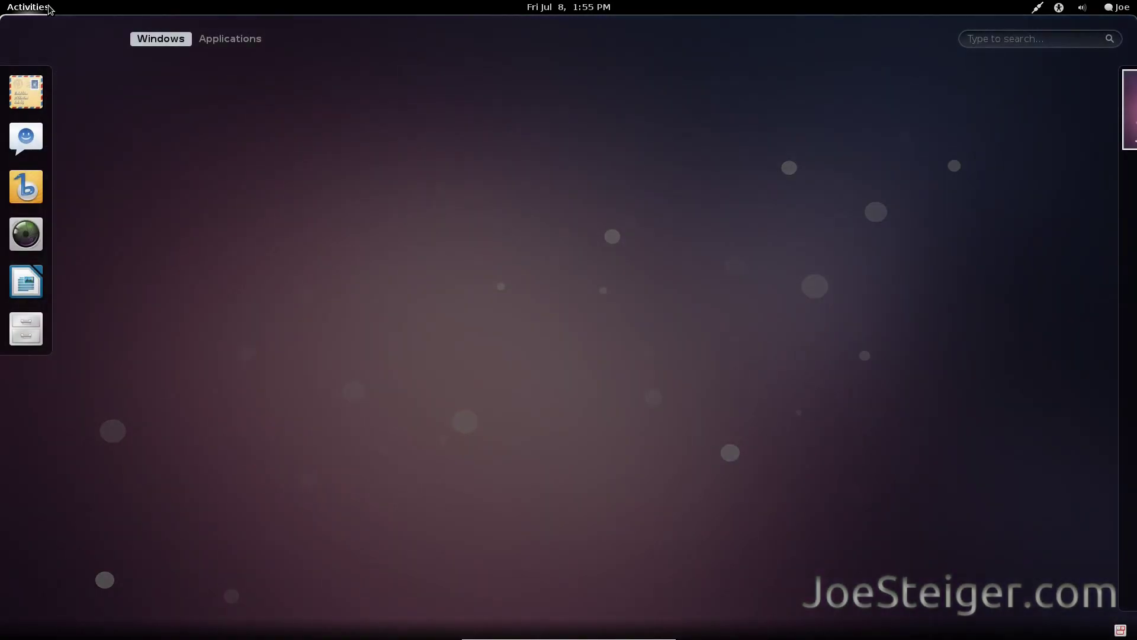
text(ter)
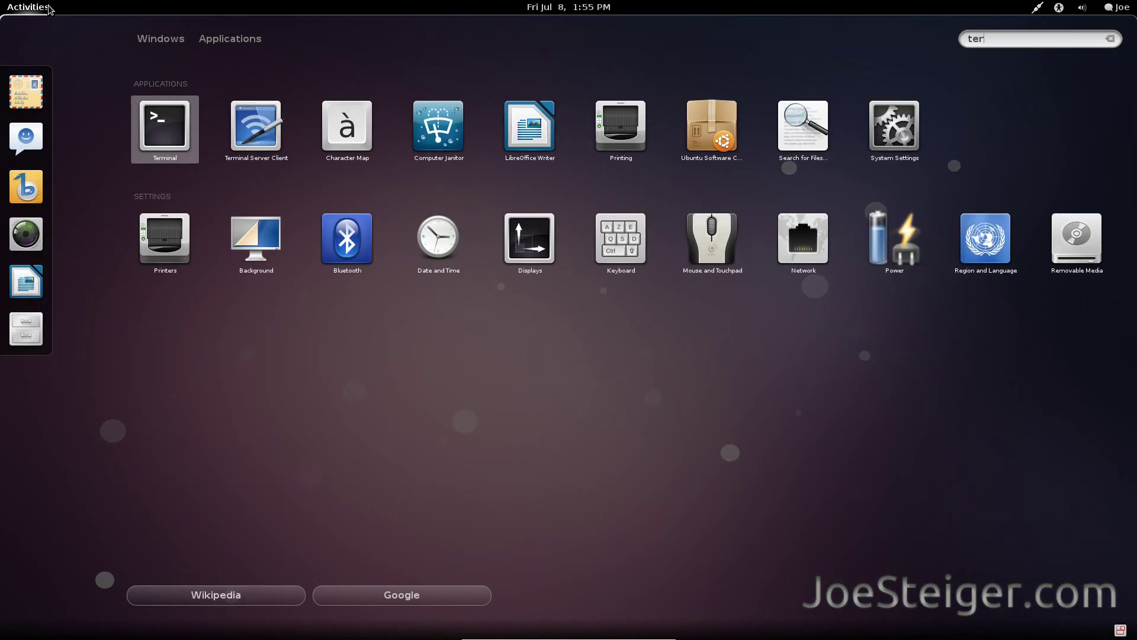
key(Return)
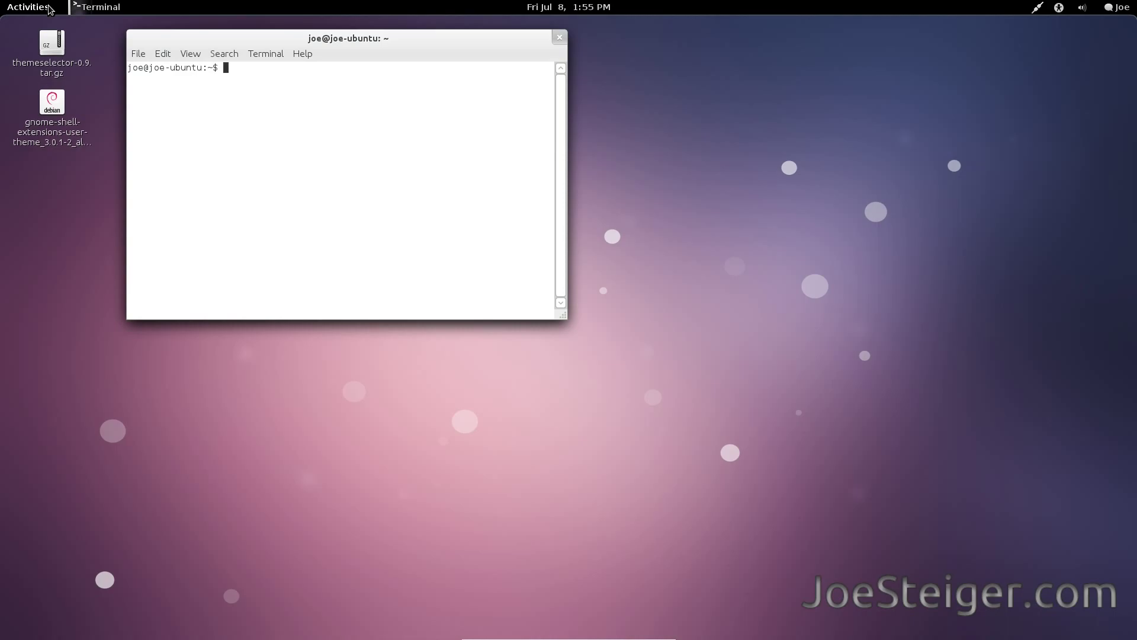
Install git-core with 'sudo apt-get install git-core', authorizing with the administrator password.
text(sudo apt)
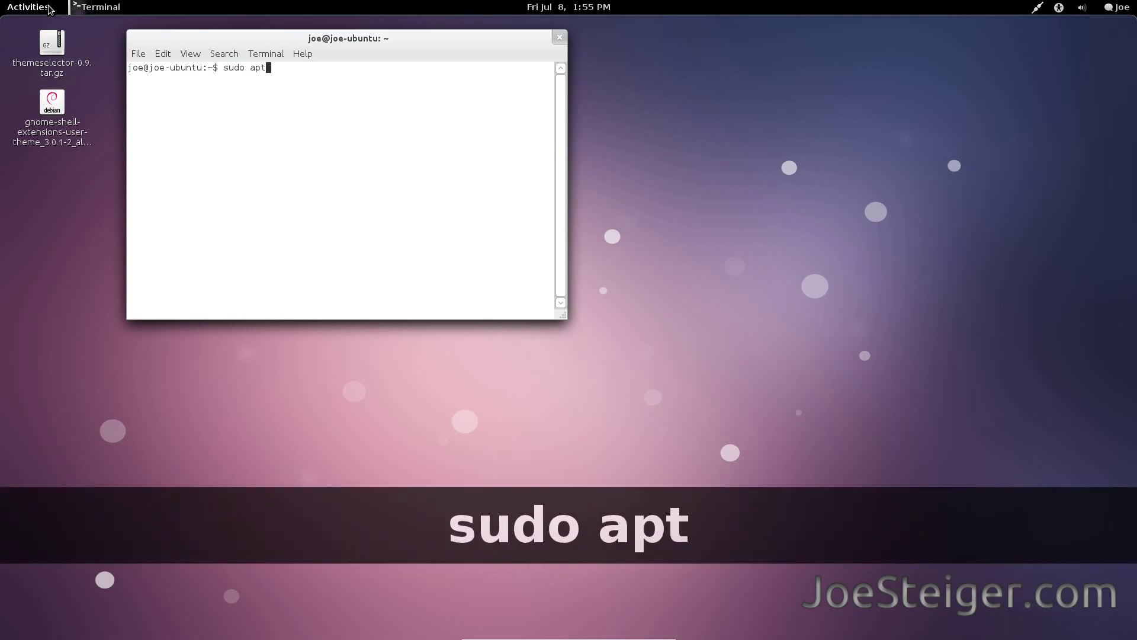
text(-get insta)
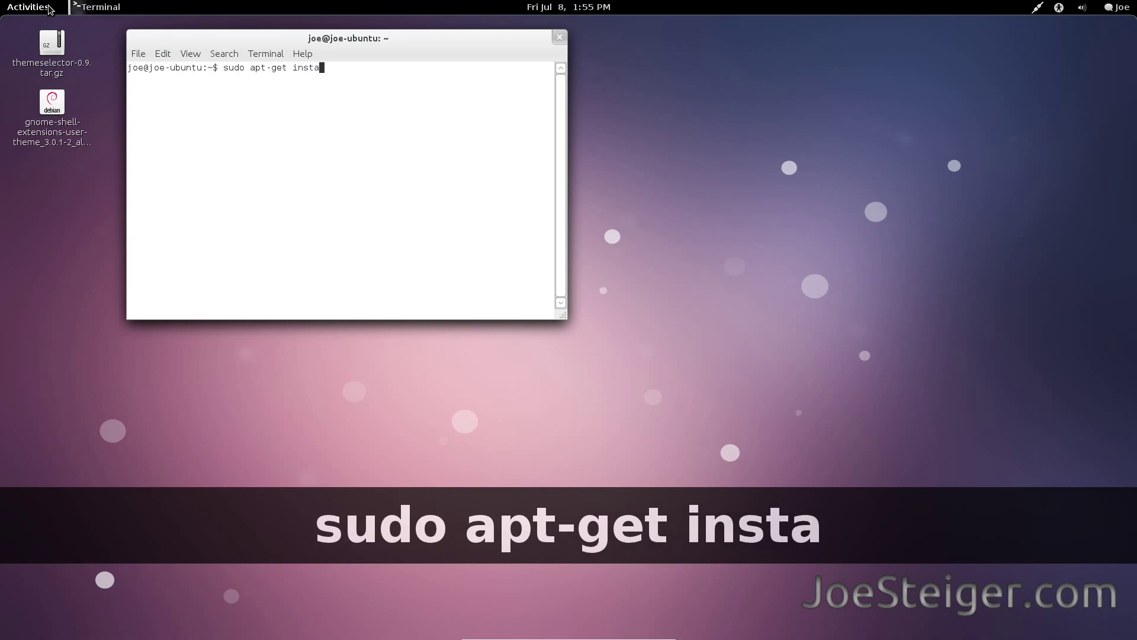
text(ll git-c)
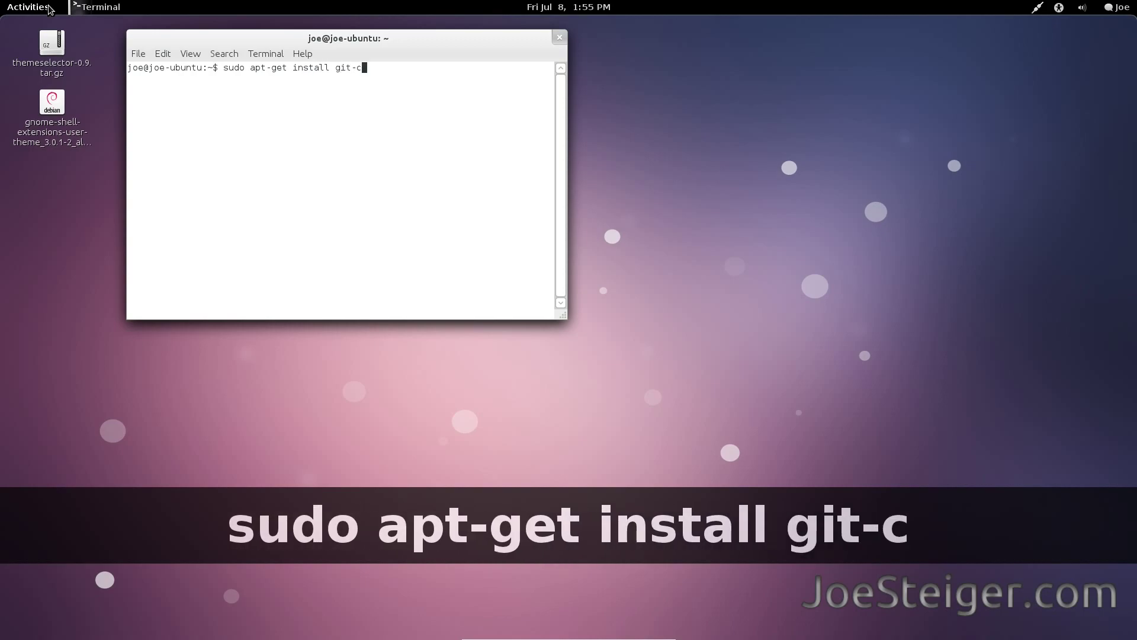
text(ore)
key(Return)
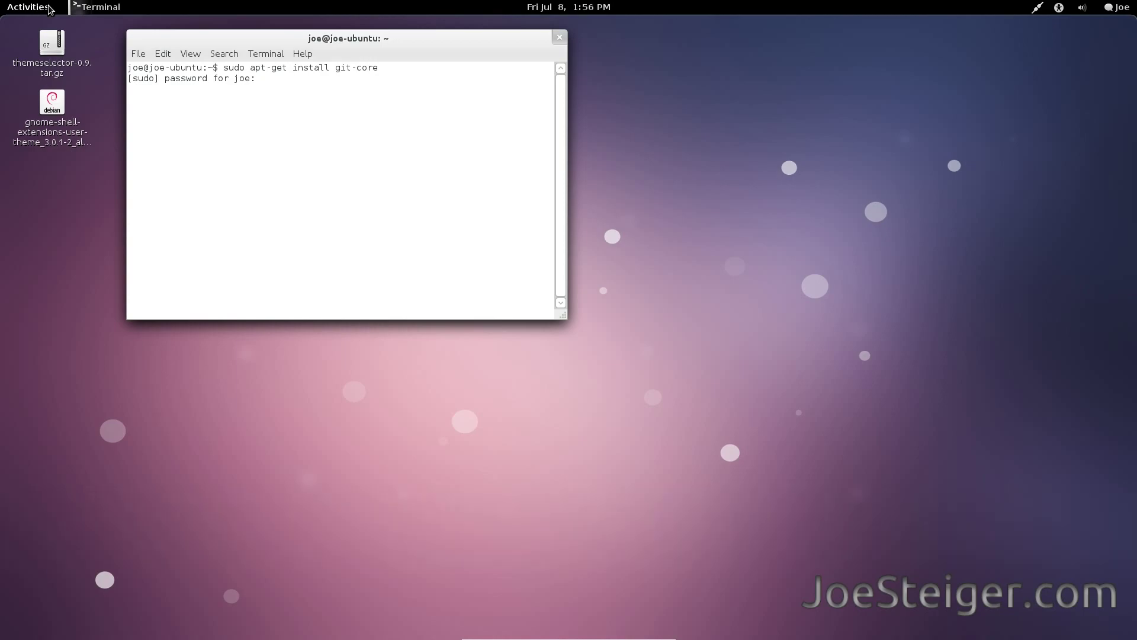
key(Return)
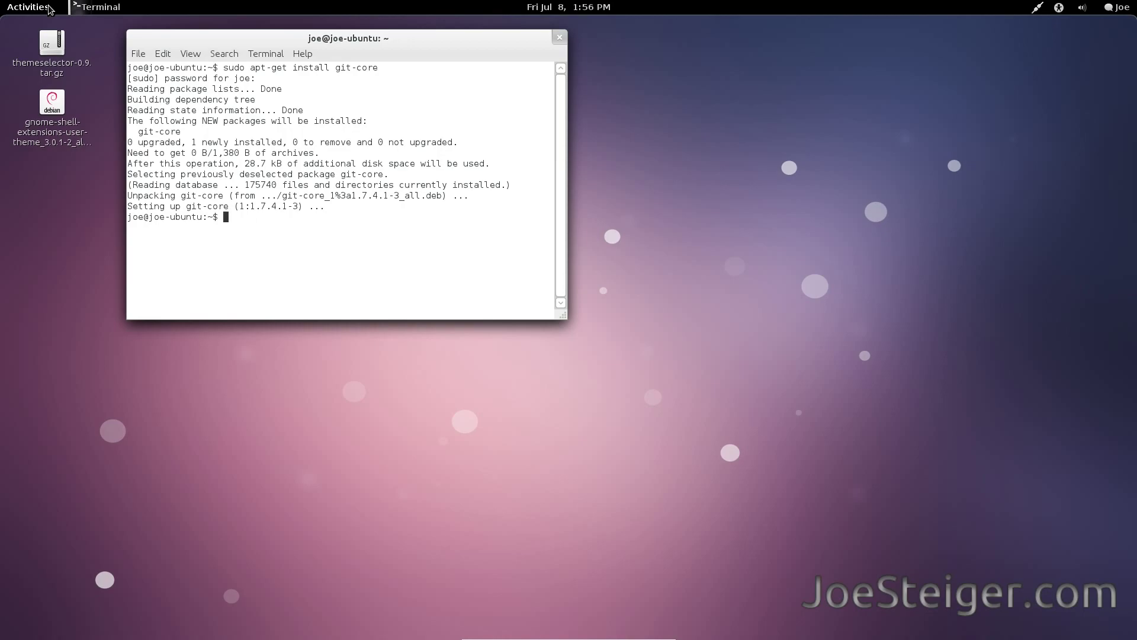
text(cd)
key(Return)
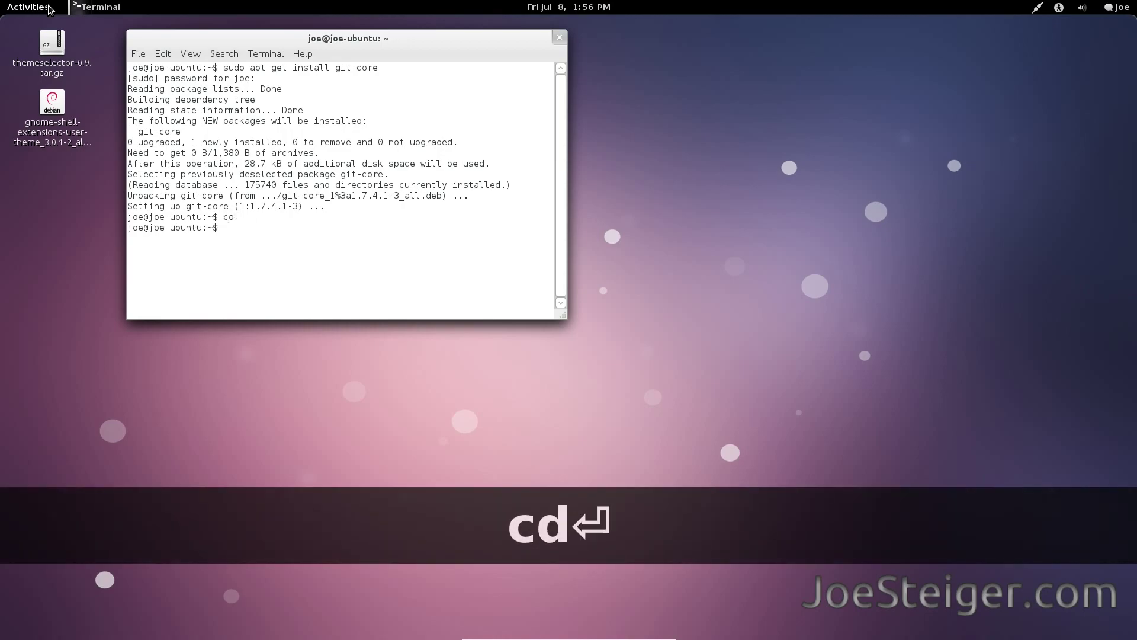
text(git clone http)
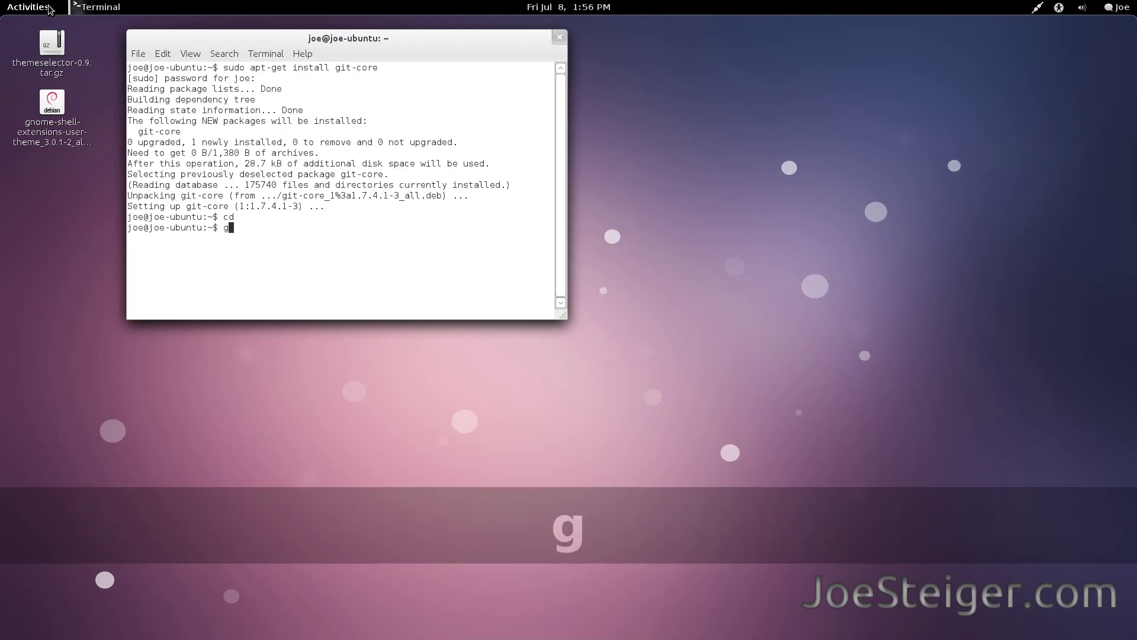
text(:/)
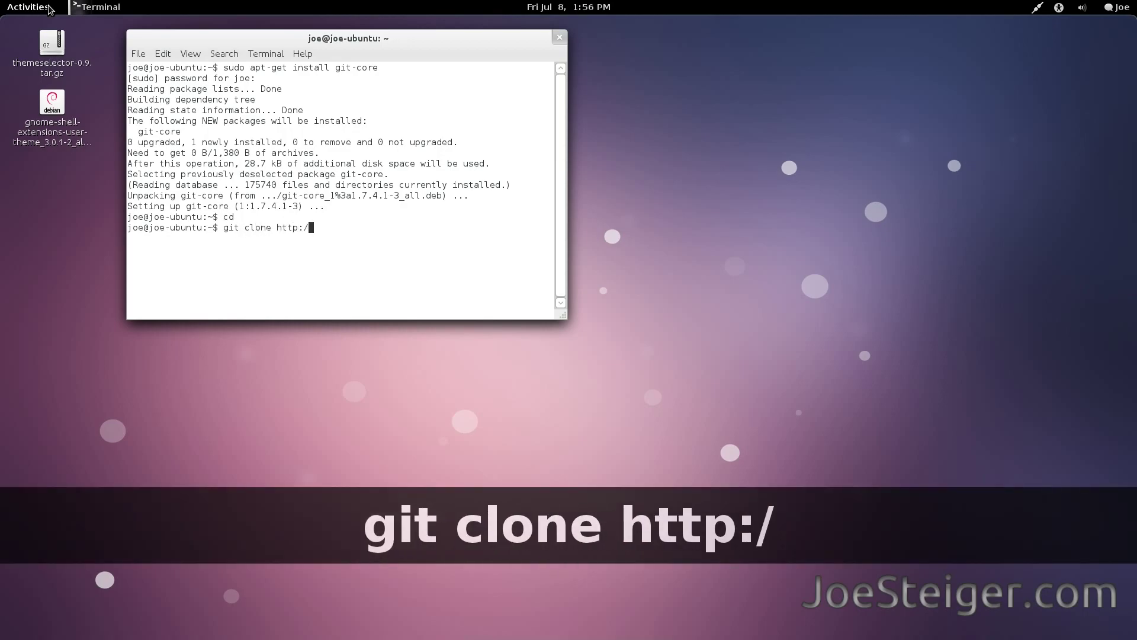
text(/git.gnom)
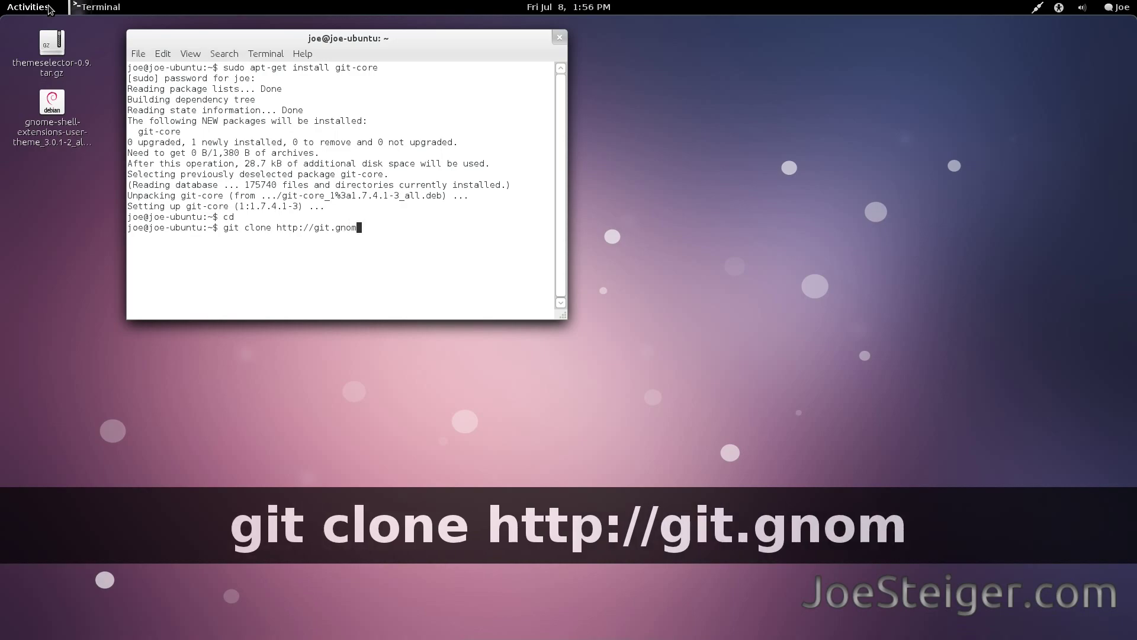
text(e.org/bro)
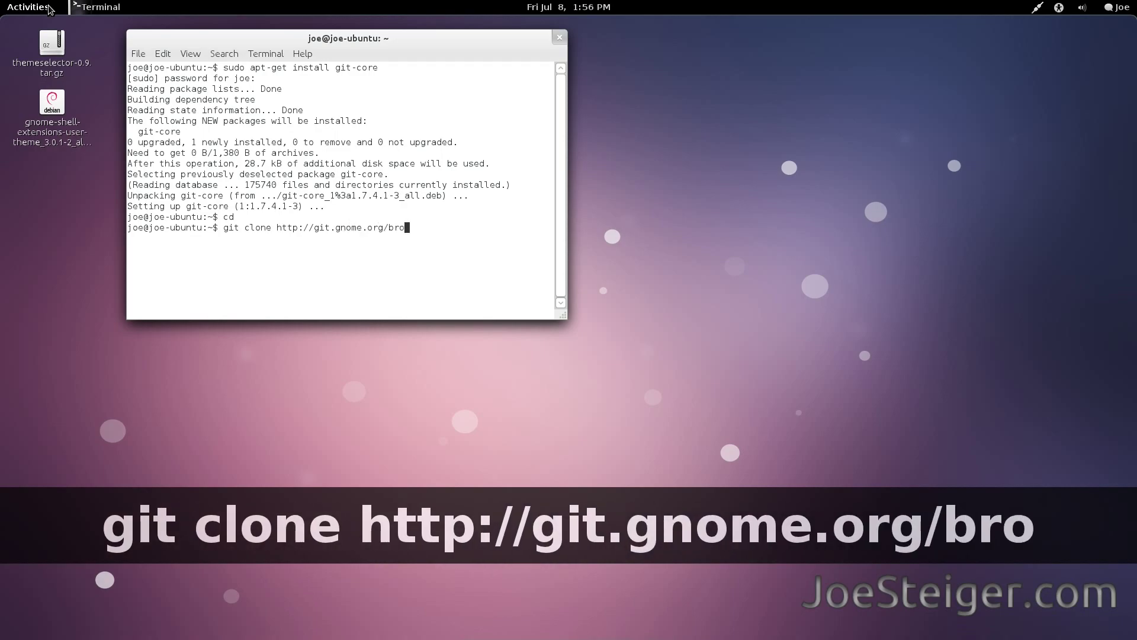
text(wse/gnome)
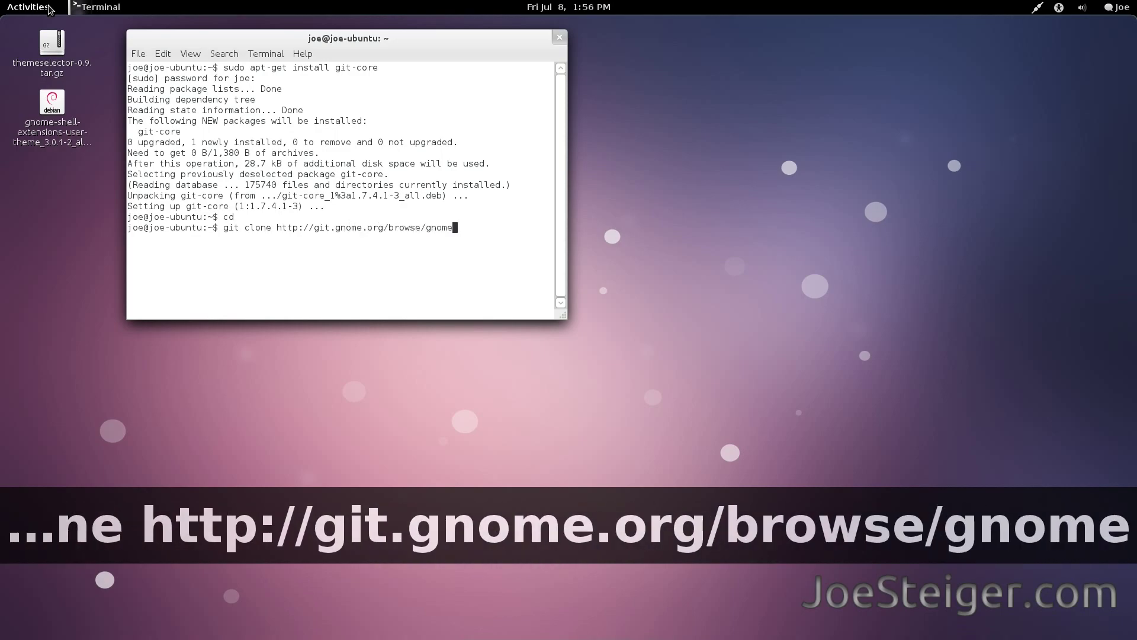
text(-shell-extensions)
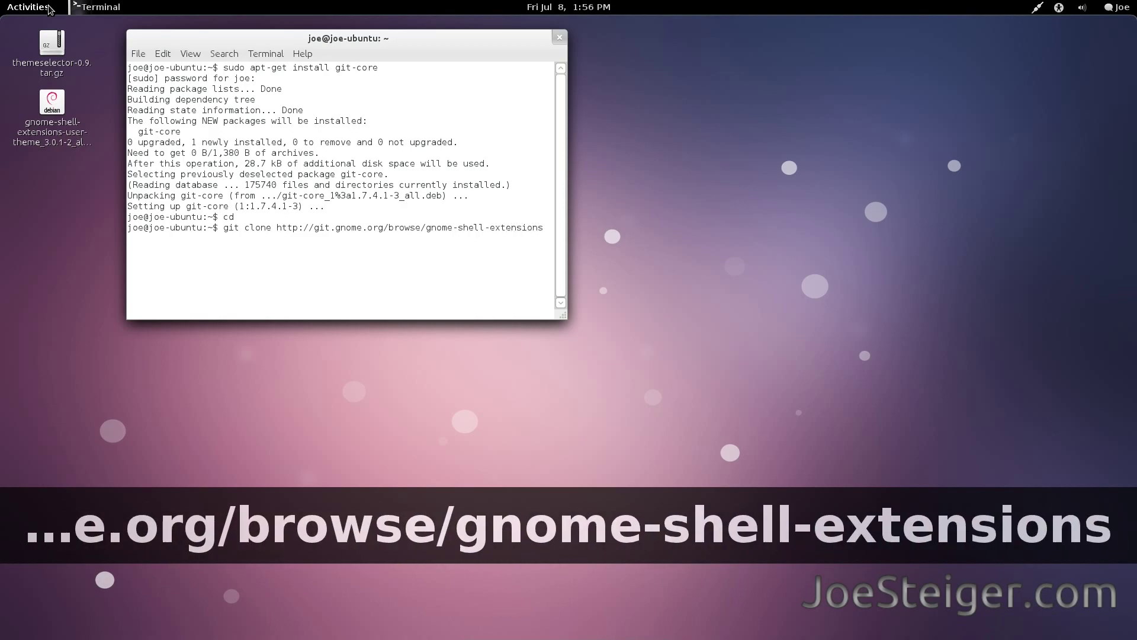
key(Return)
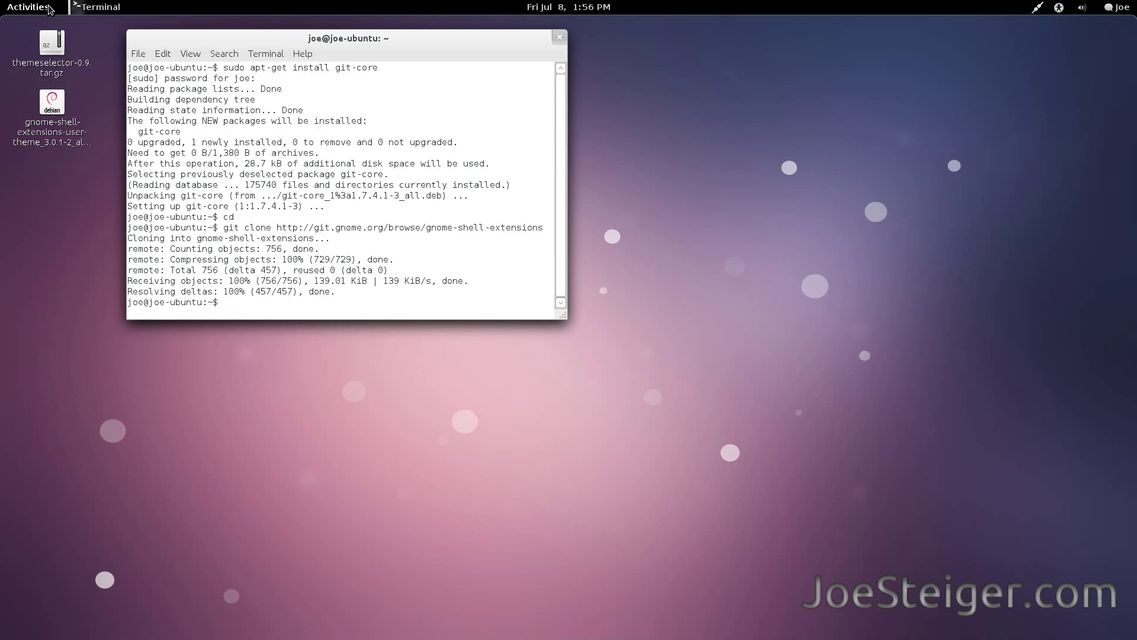
Run './autogen.sh --prefix-/usr --enable-extensions=user-theme' inside gnome-shell-extensions; configure rejects the option.
text(cd gnome-shell-e)
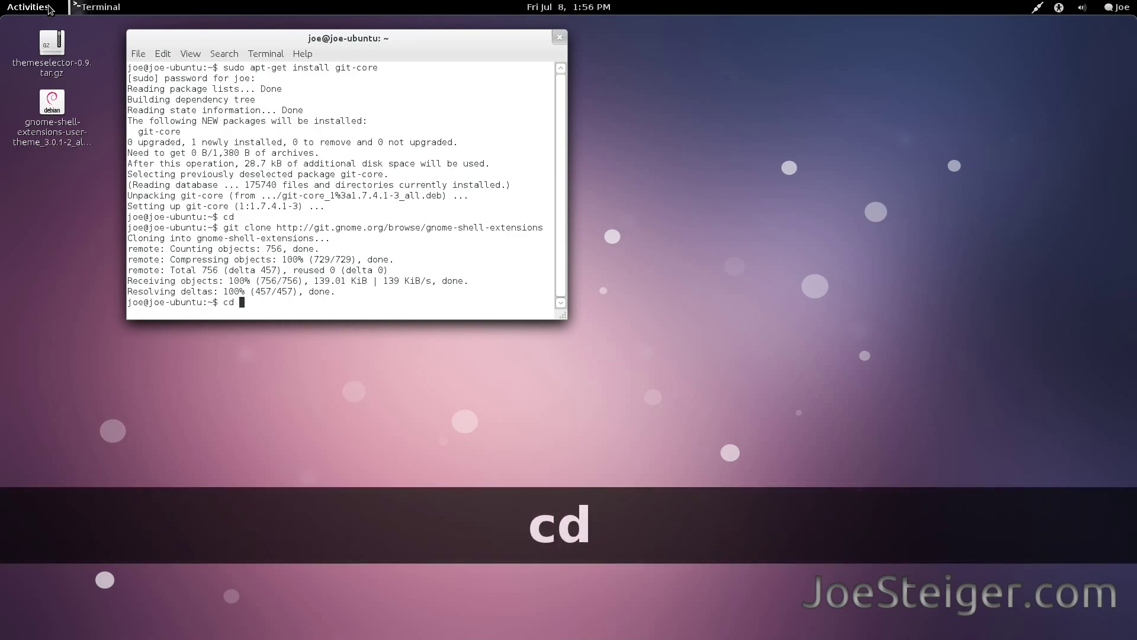
text(xtensions)
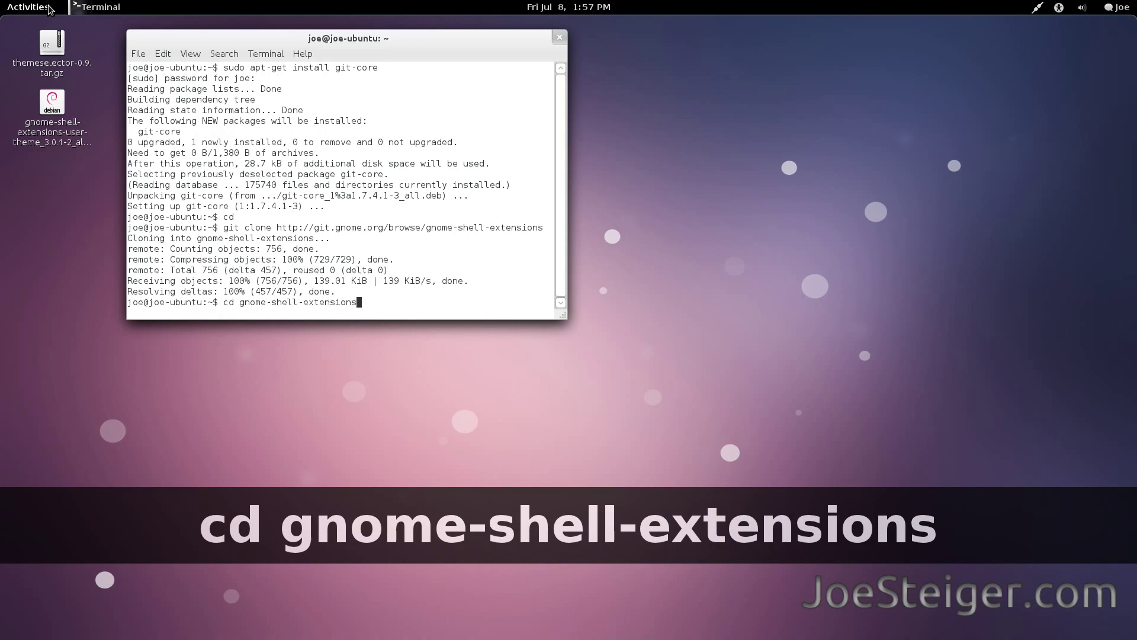
key(Return)
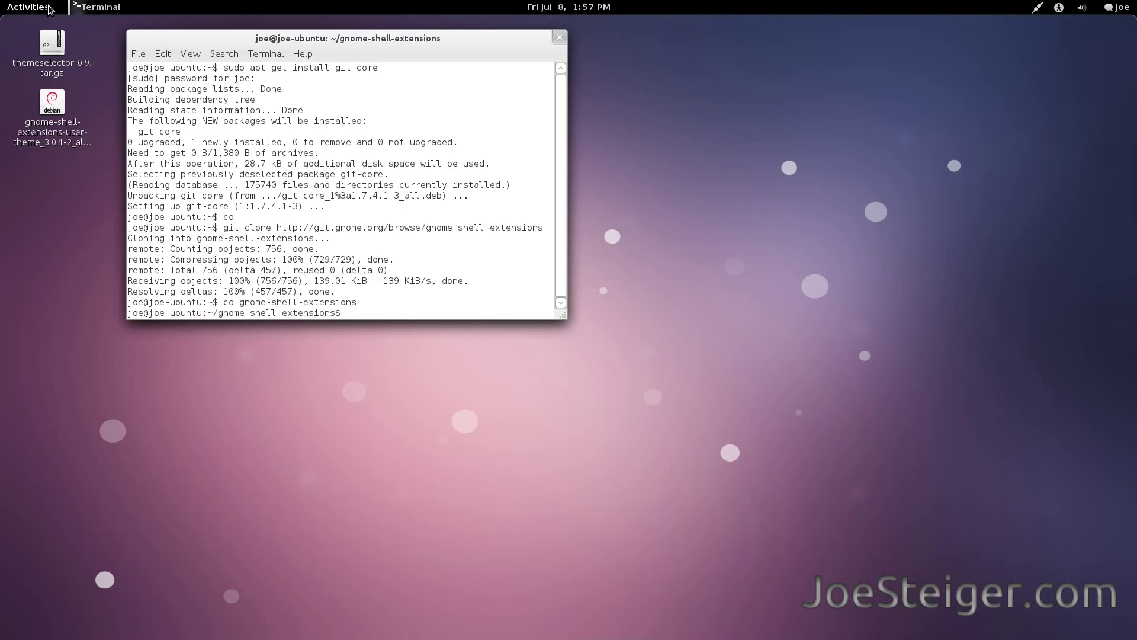
text(./au)
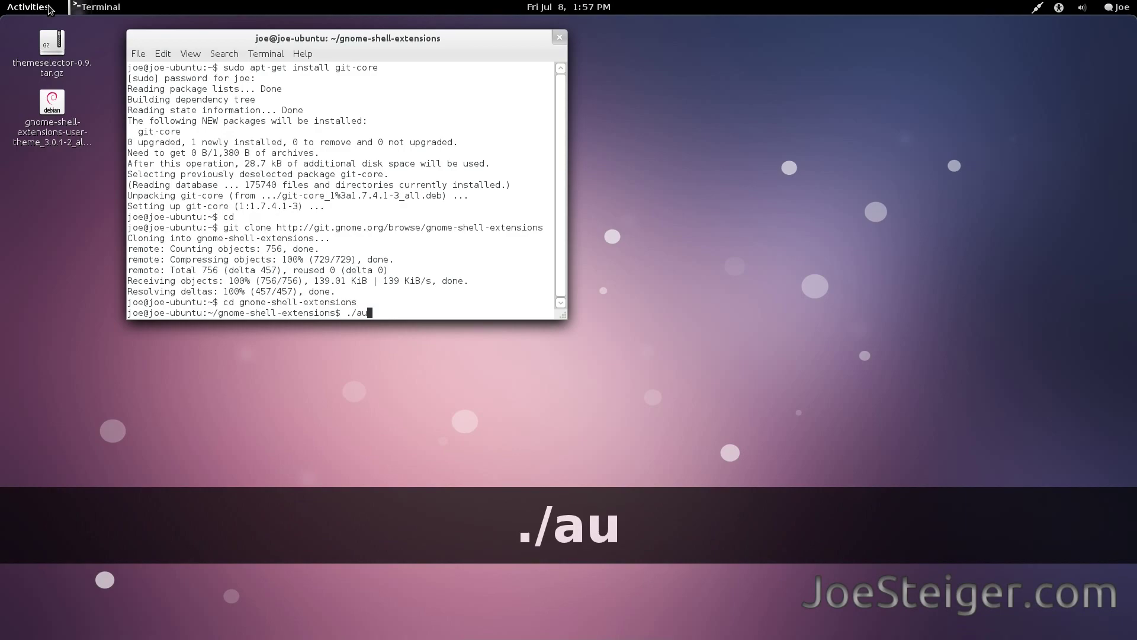
text(togen.sh)
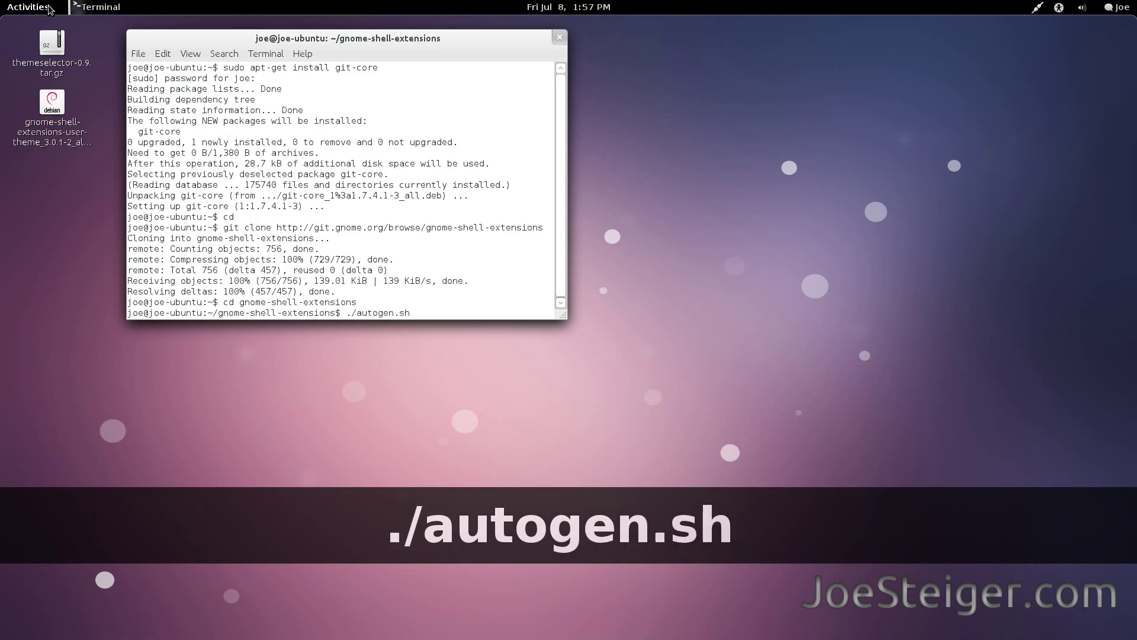
text( --prefix-/)
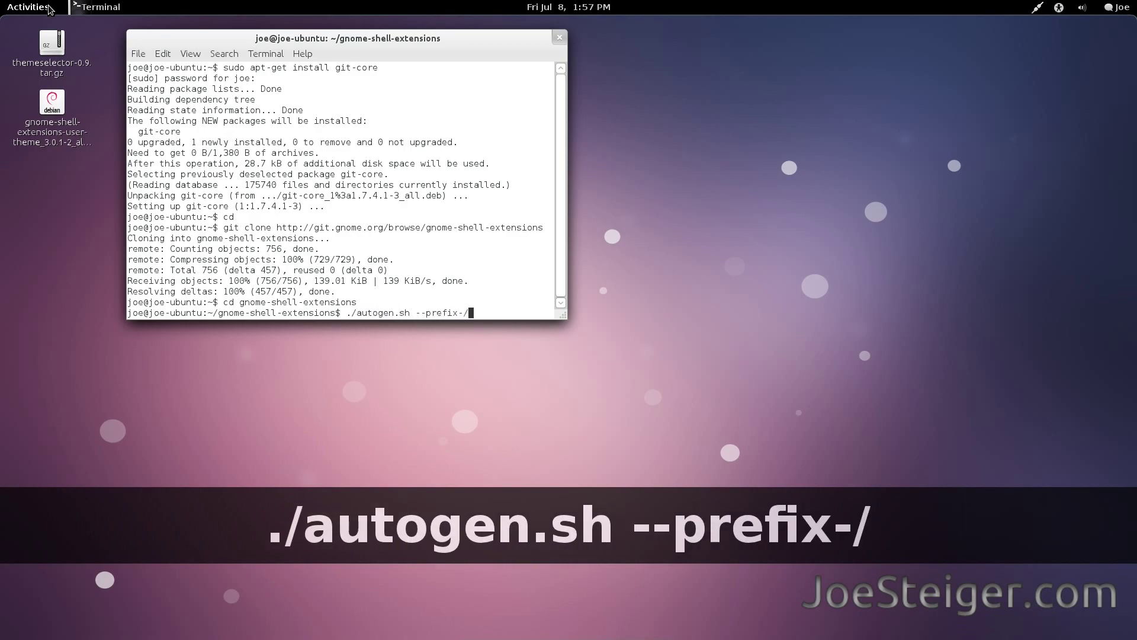
text(usr --enab)
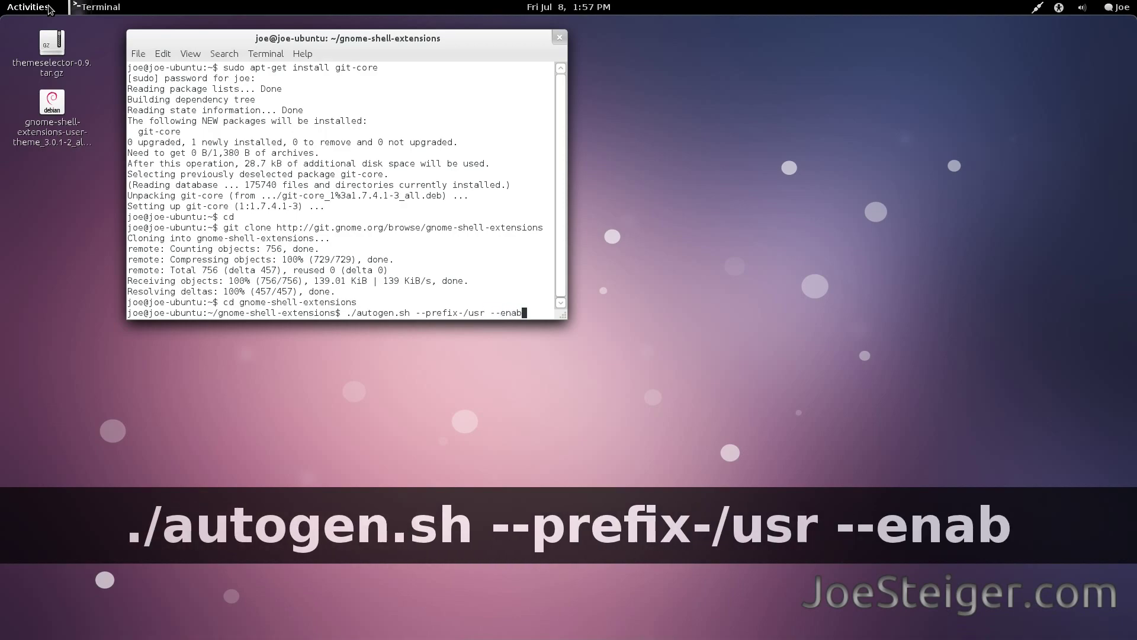
text(le-ext)
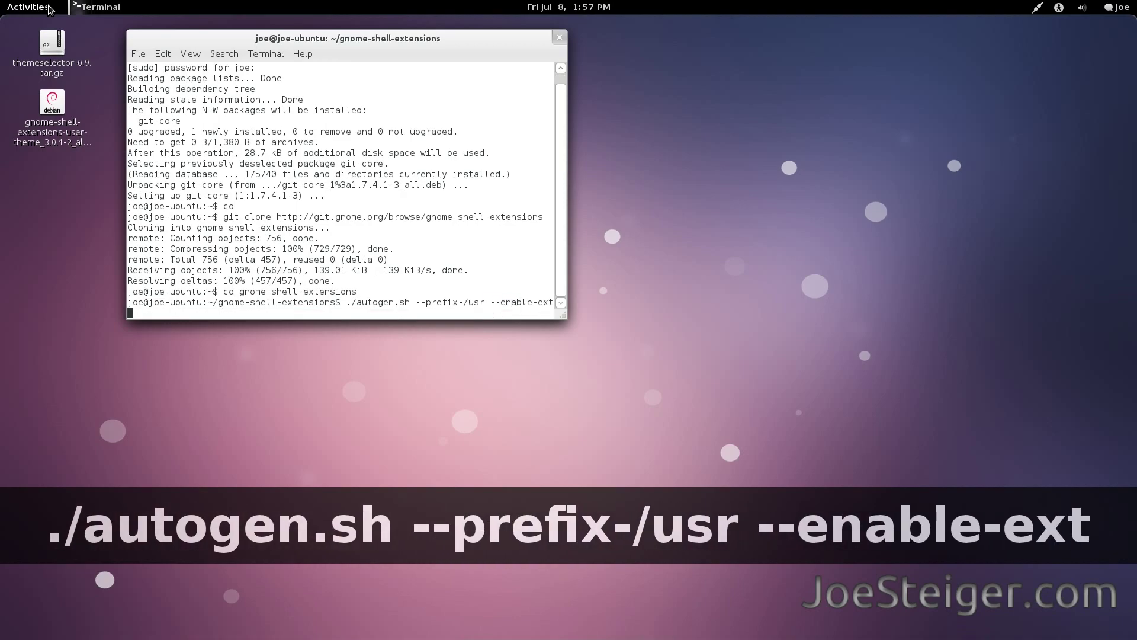
text(ensions=)
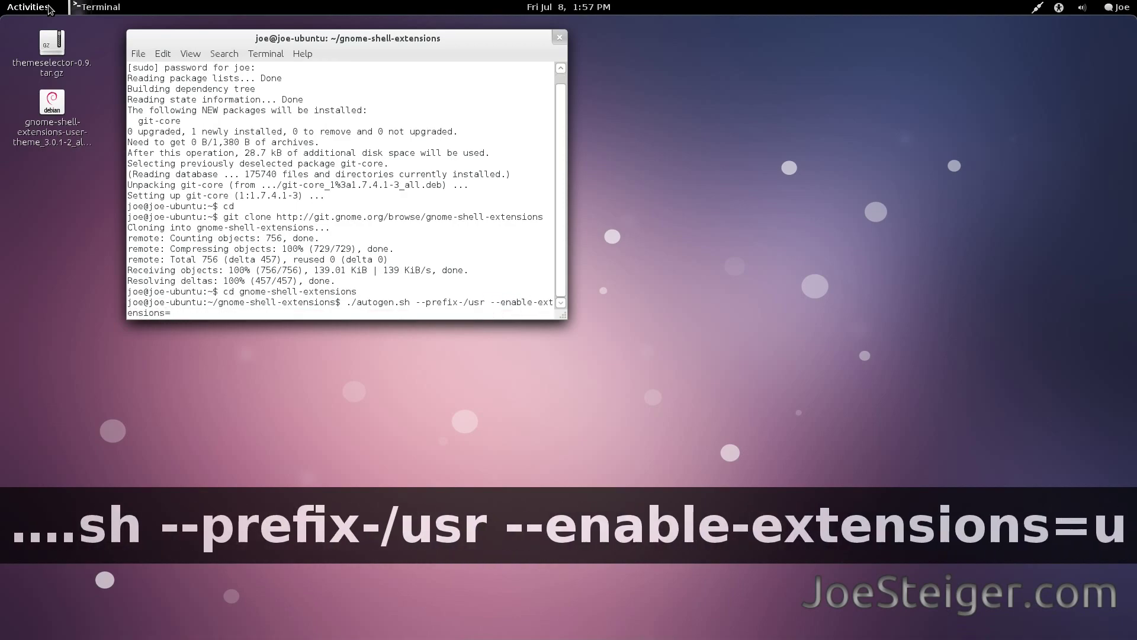
text(user-theme)
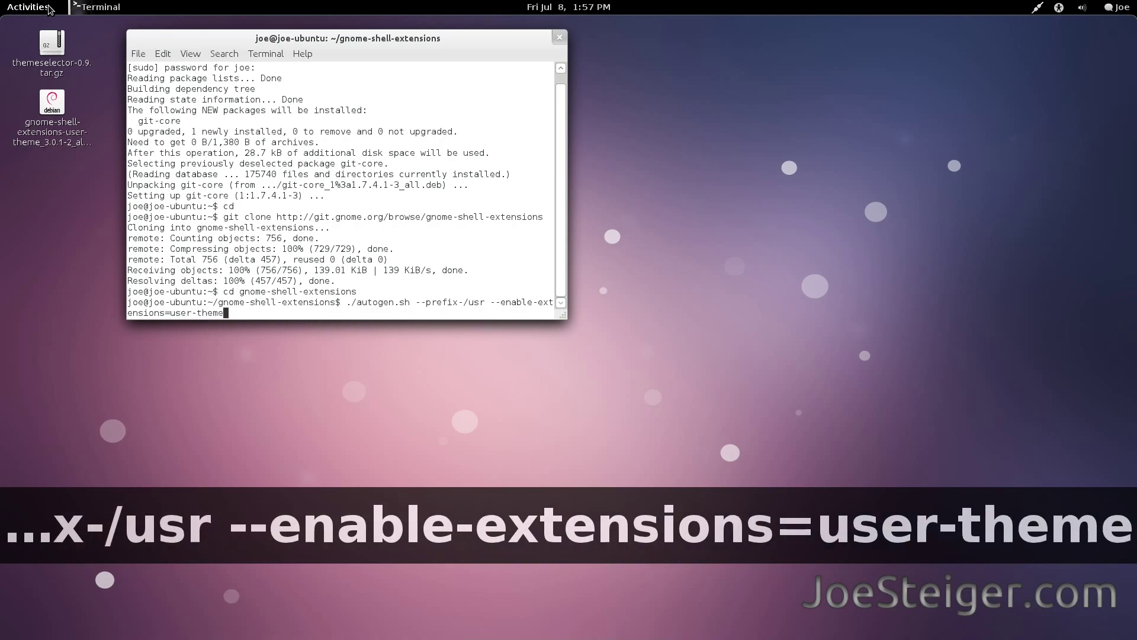
key(Return)
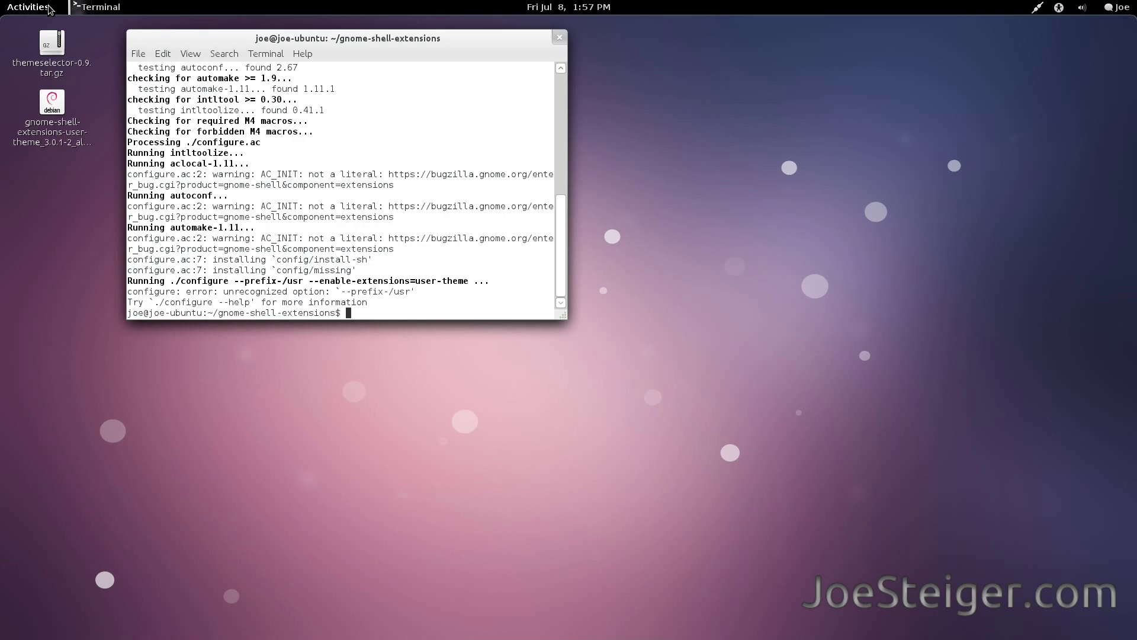
Run 'make && sudo make install', which finds no makefile, then close the terminal.
text(make )
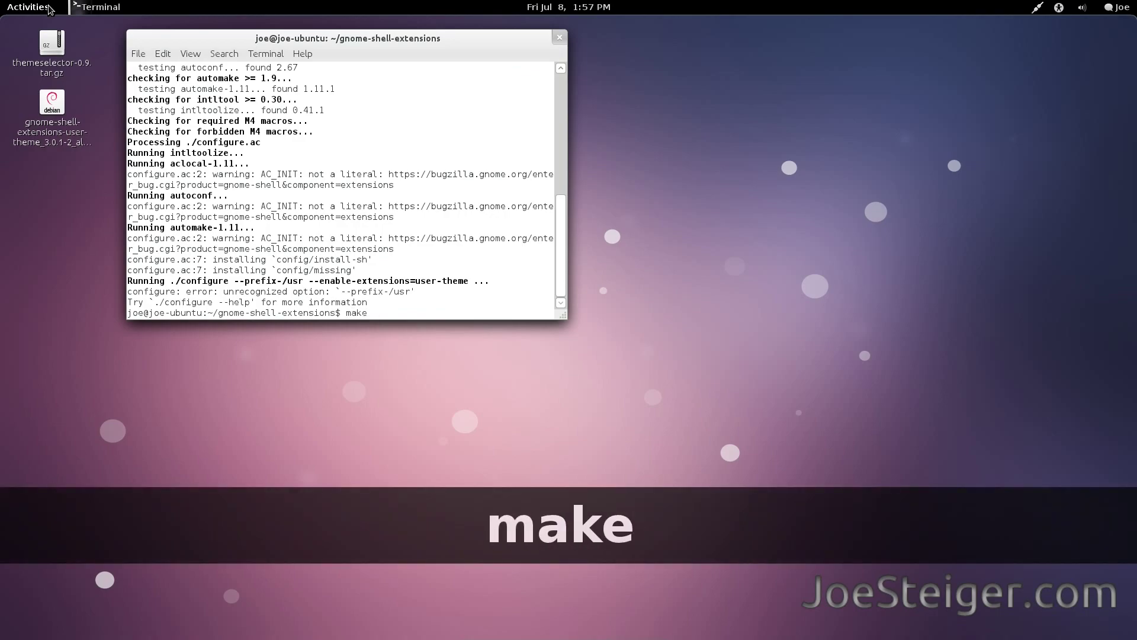
text(&& sudo make )
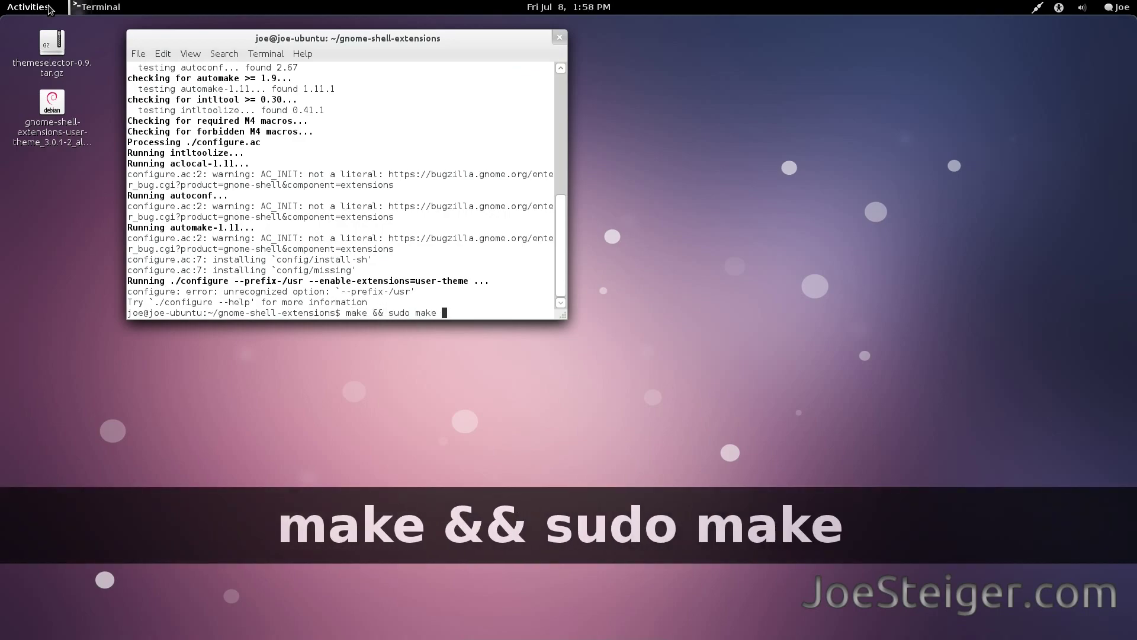
text(install)
key(Return)
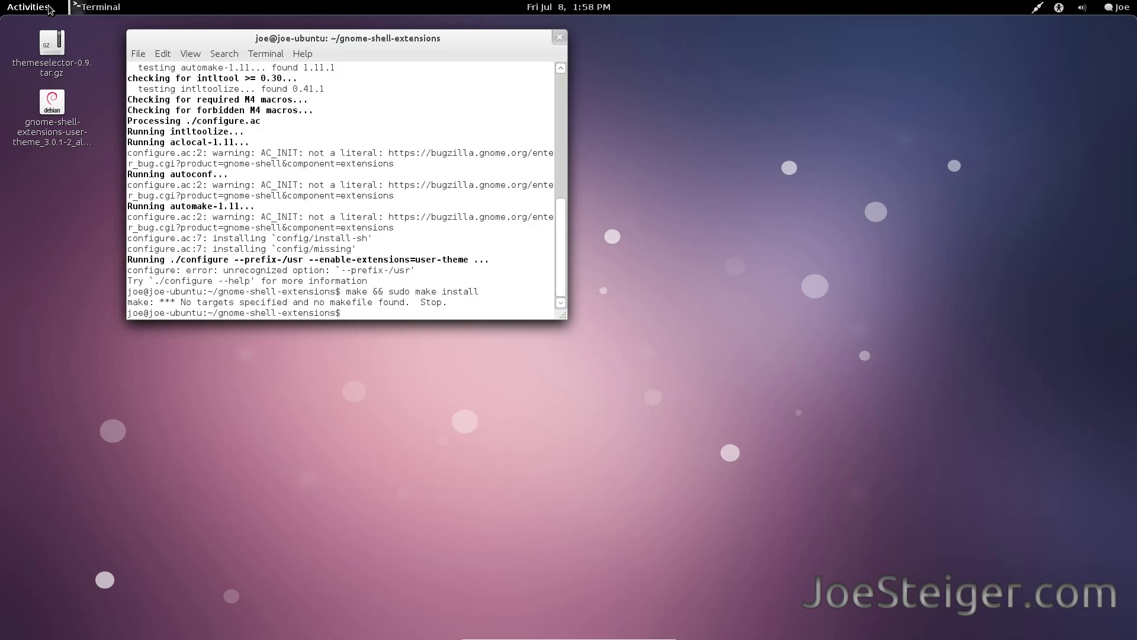
click(559, 39)
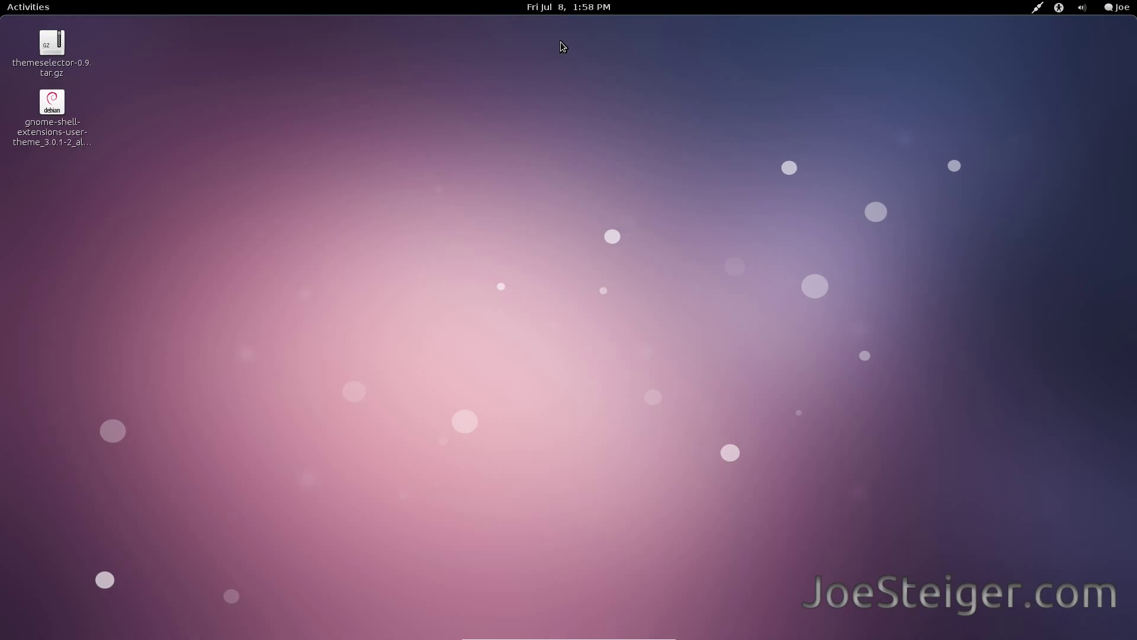
Install the gnome-shell-extensions-user-theme .deb from the desktop, entering the password and ignoring the quality warning.
click(49, 115)
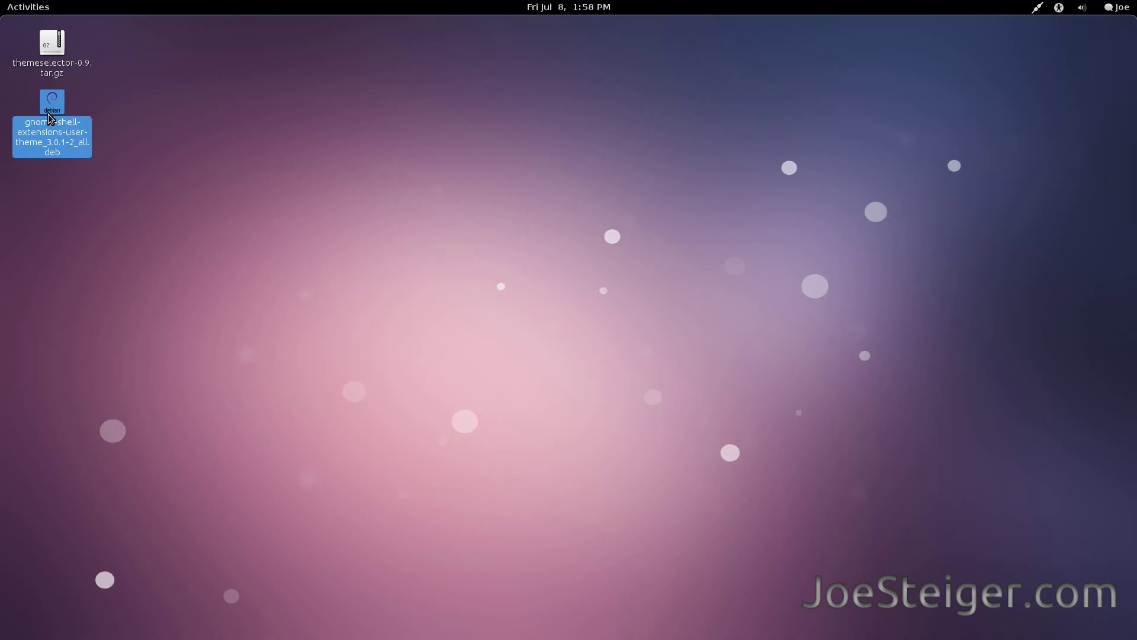
double_click(48, 114)
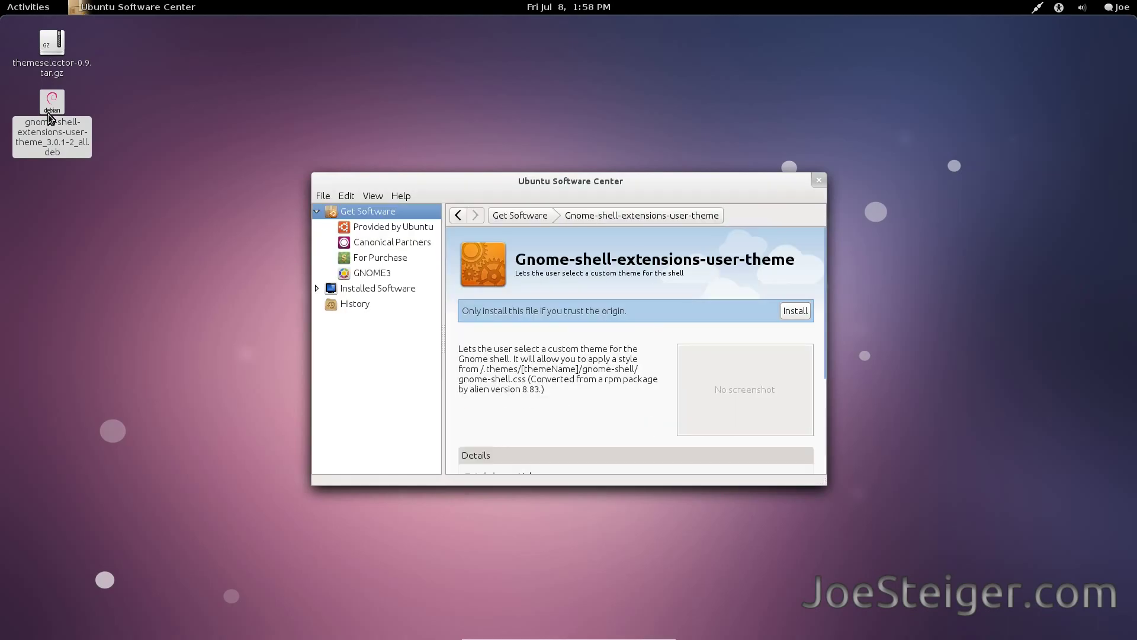
click(797, 318)
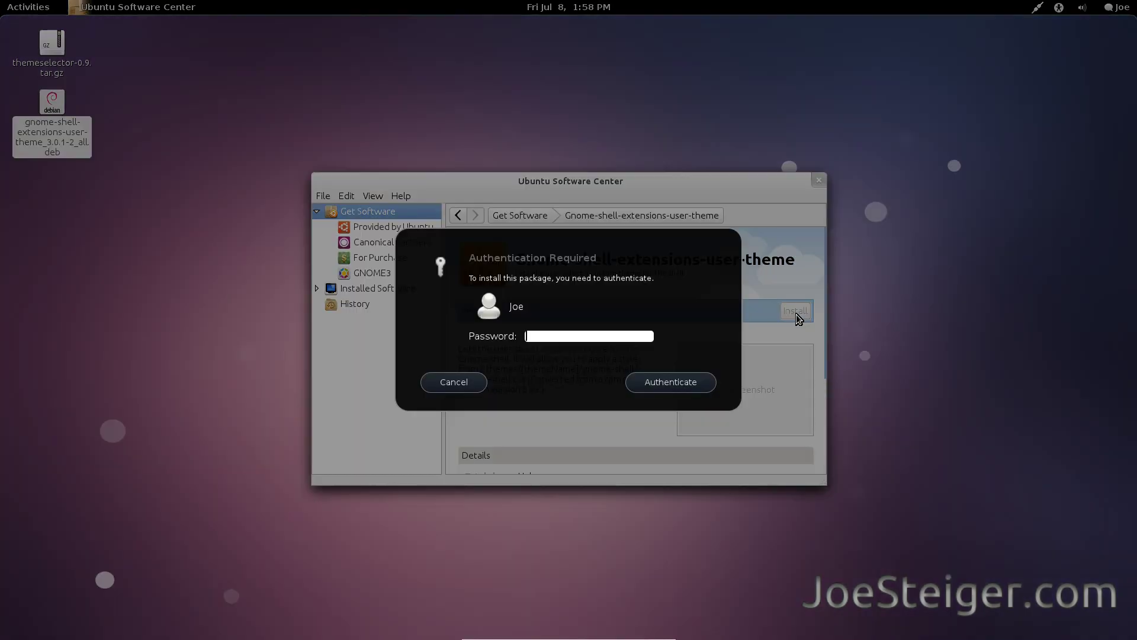
text(*********)
key(Return)
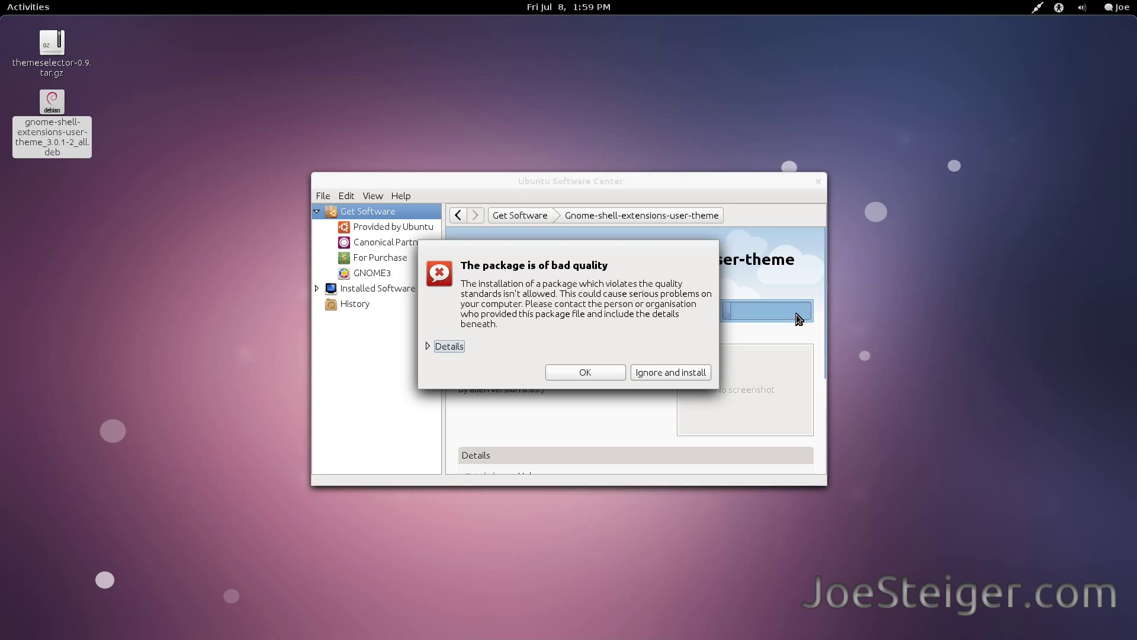
click(663, 371)
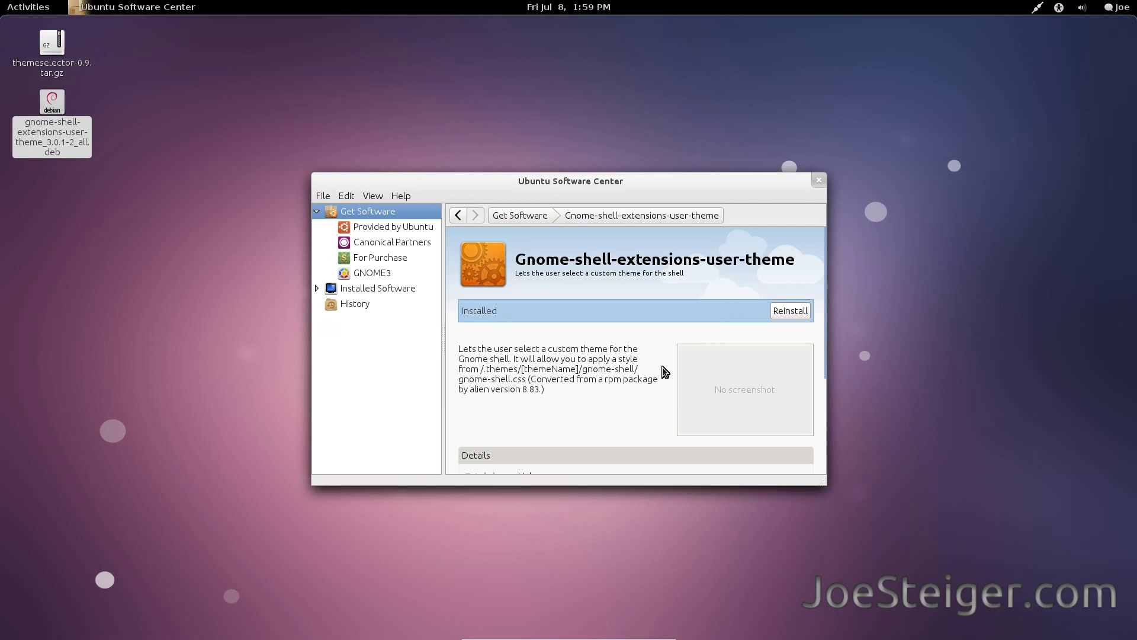
Close Software Center, launch Files, and turn on Show Hidden Files.
click(816, 180)
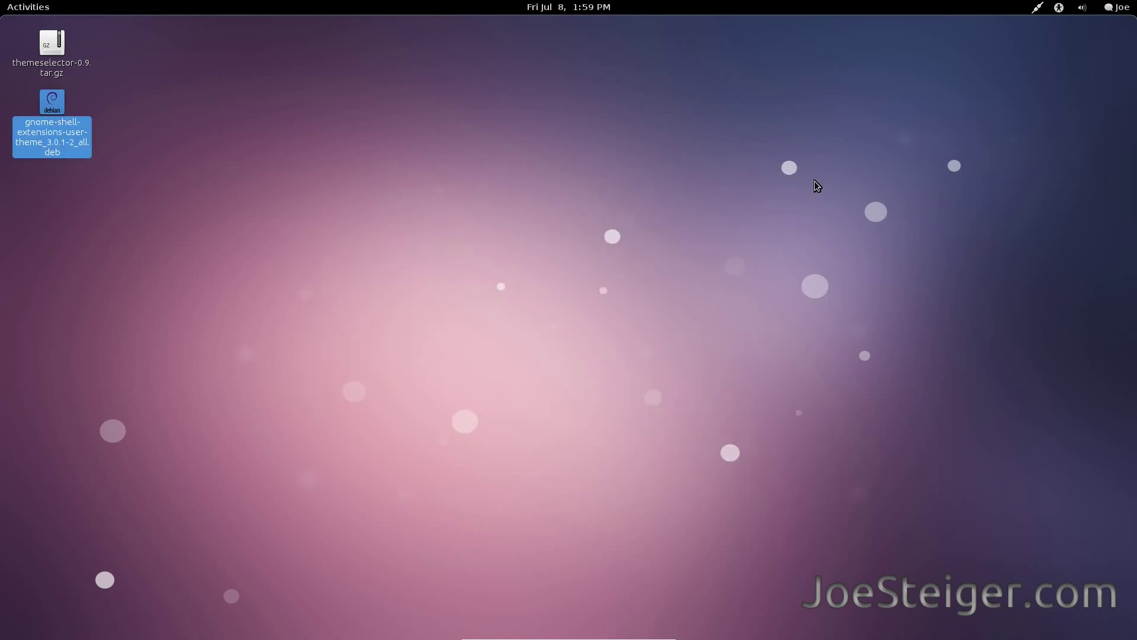
click(815, 180)
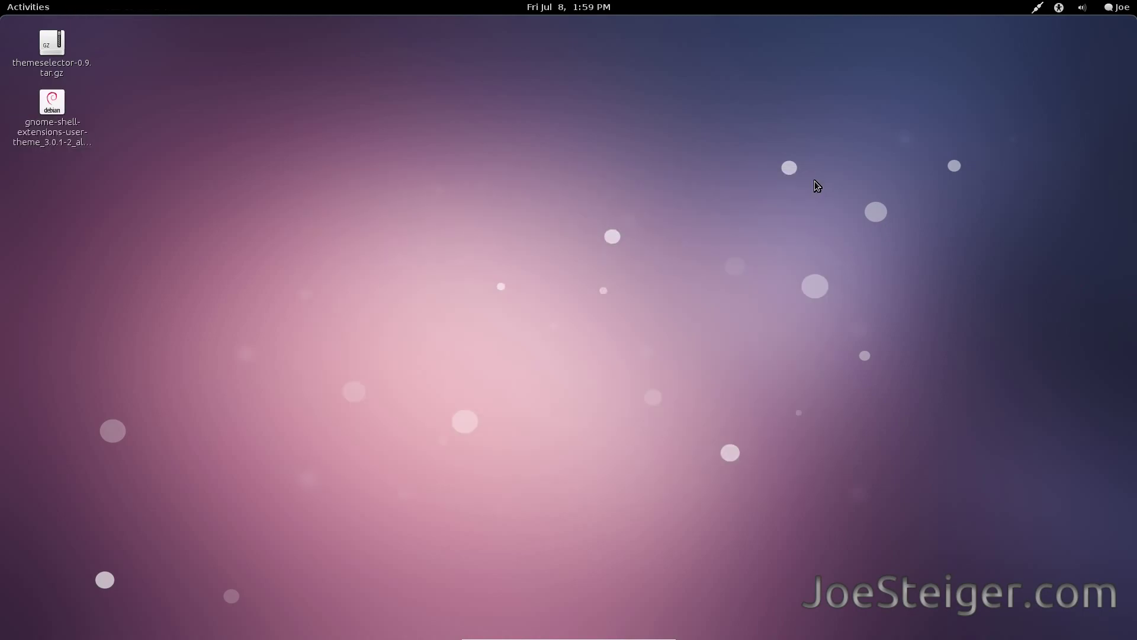
click(39, 5)
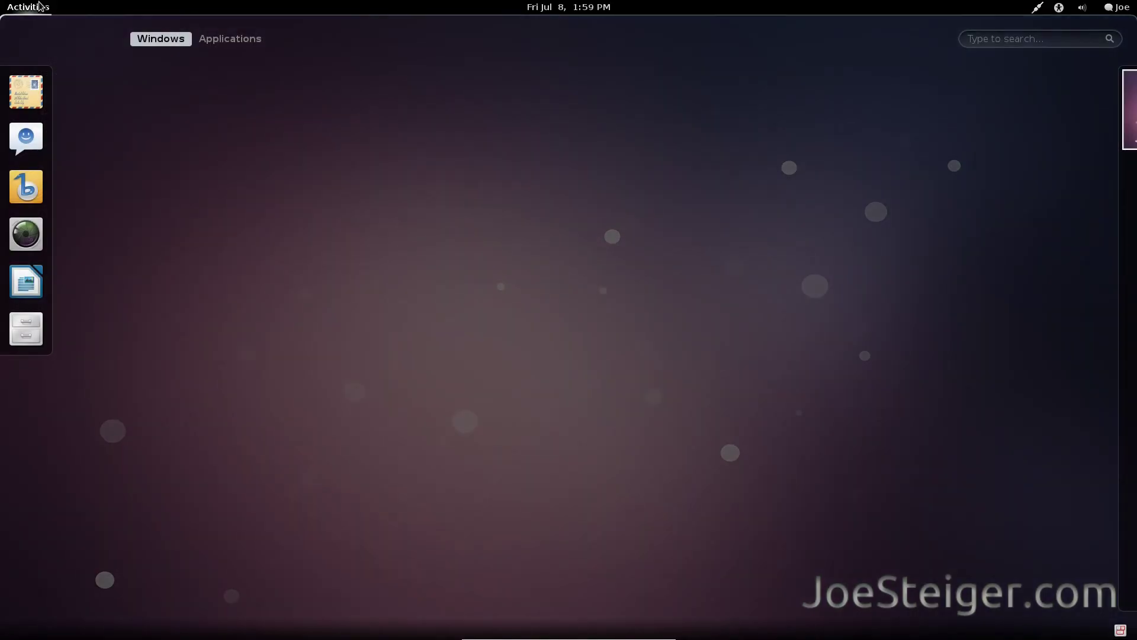
click(11, 323)
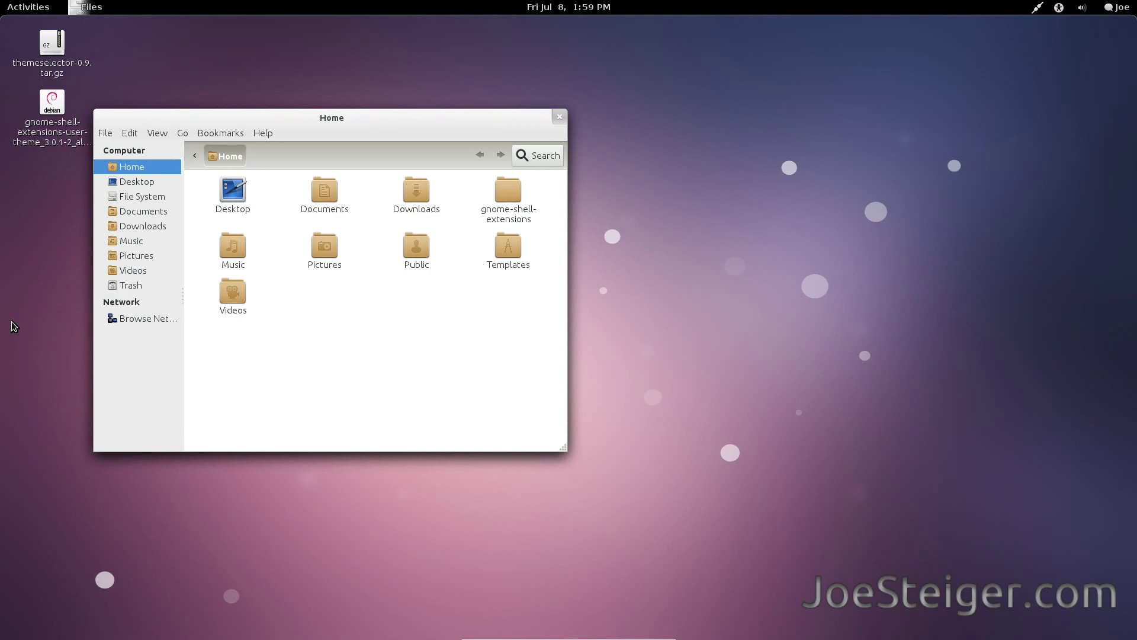
click(156, 134)
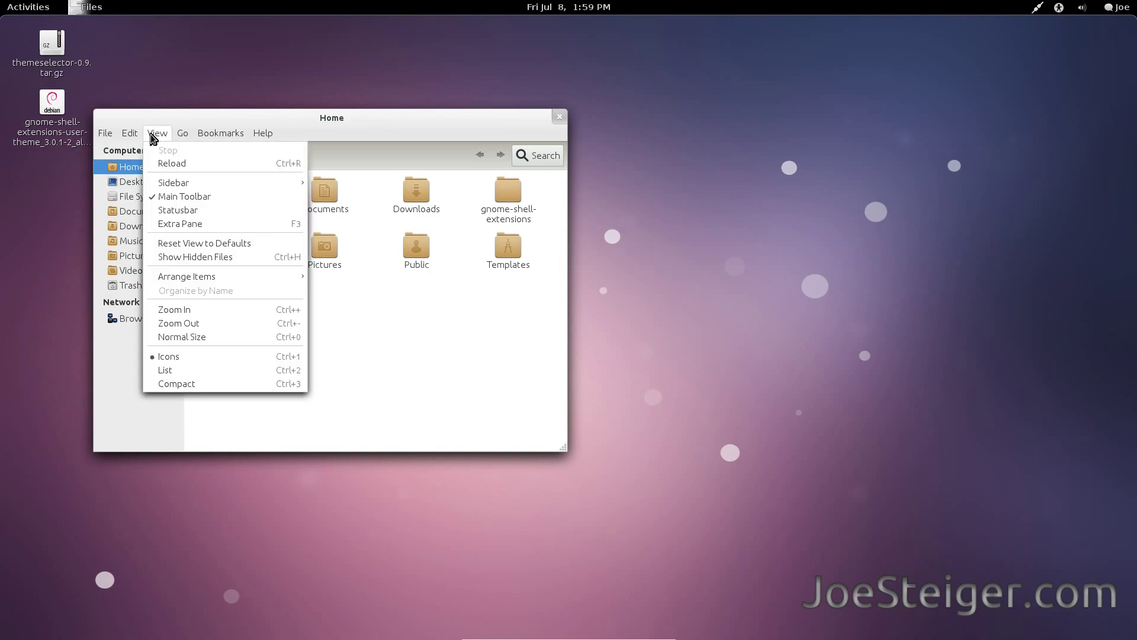
click(192, 257)
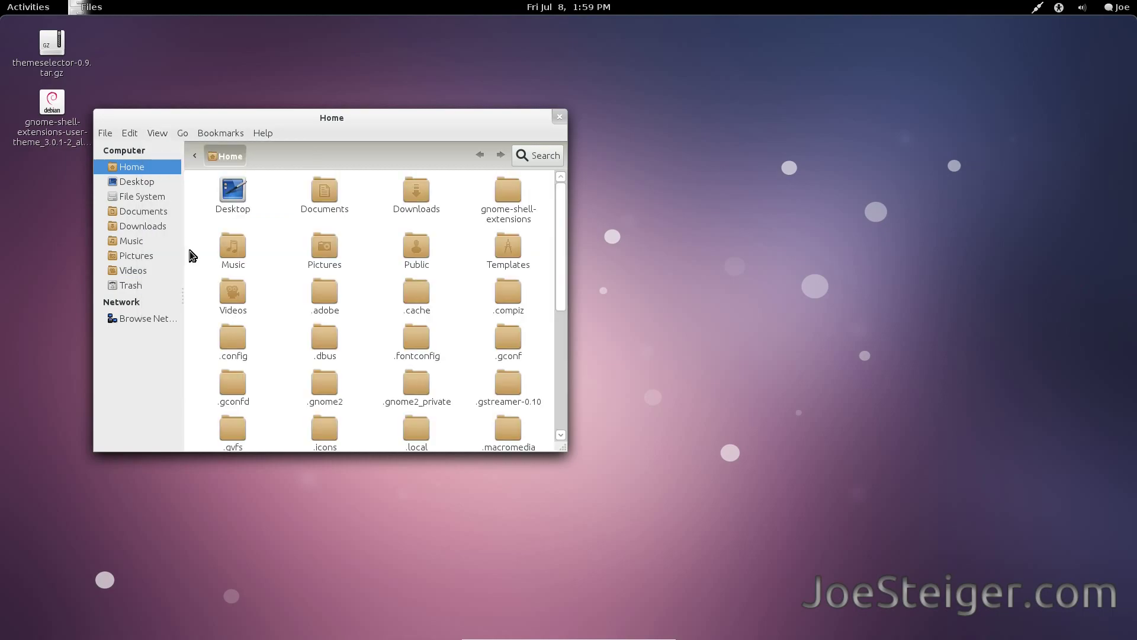
Navigate to .local/share/gnome-shell/extensions and select themeselector-0.9.tar.gz on the desktop.
scroll(348, 375, down, 1)
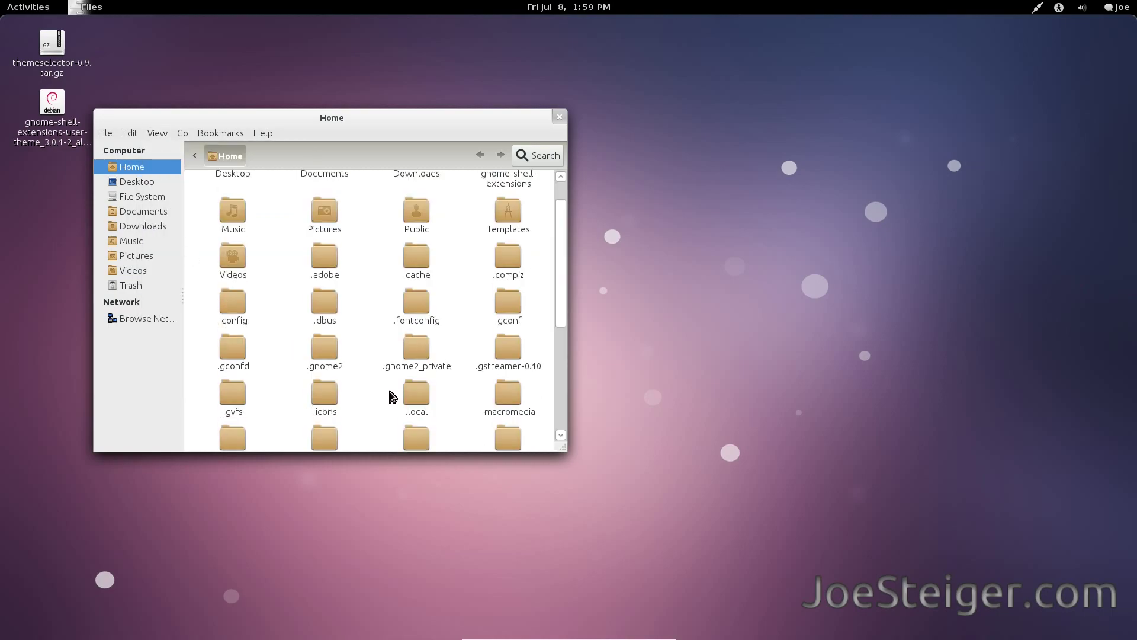
double_click(409, 394)
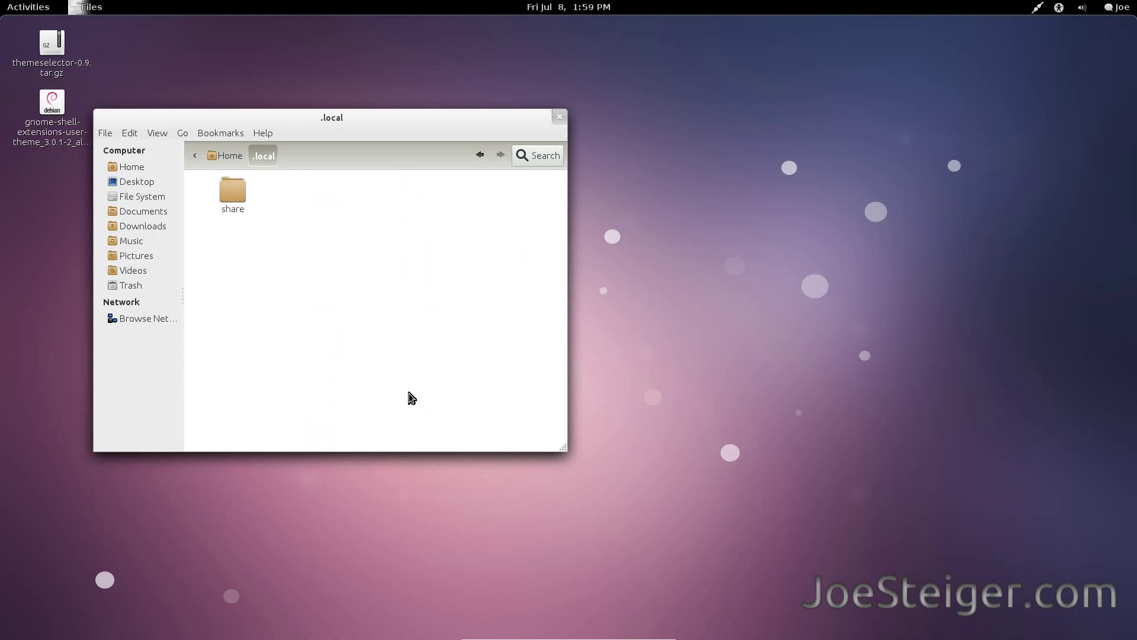
double_click(234, 193)
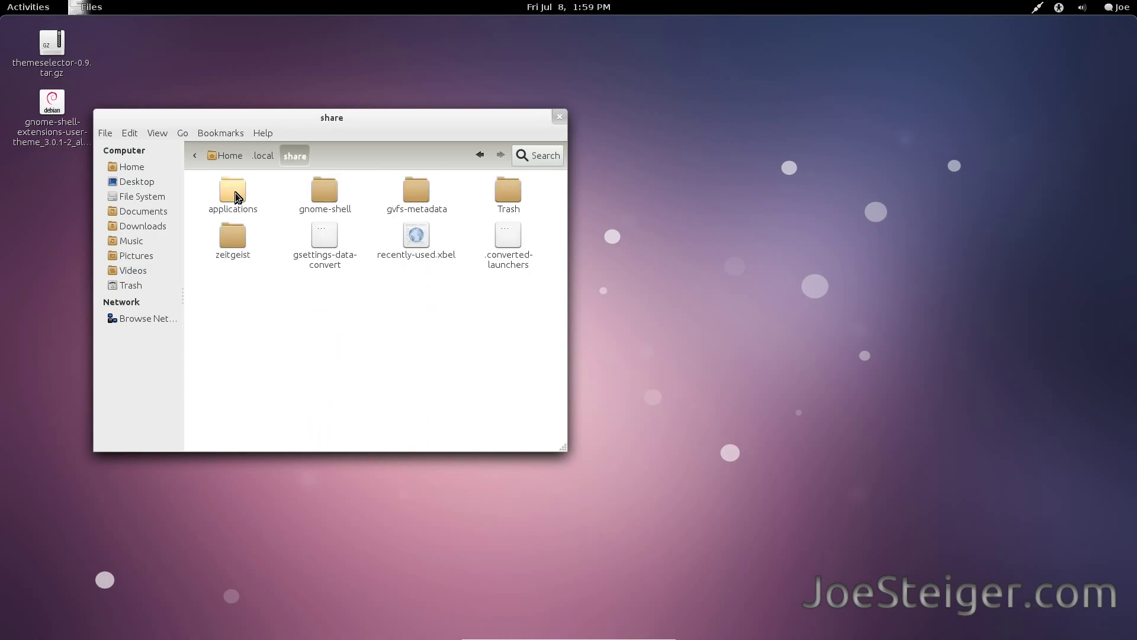
double_click(323, 189)
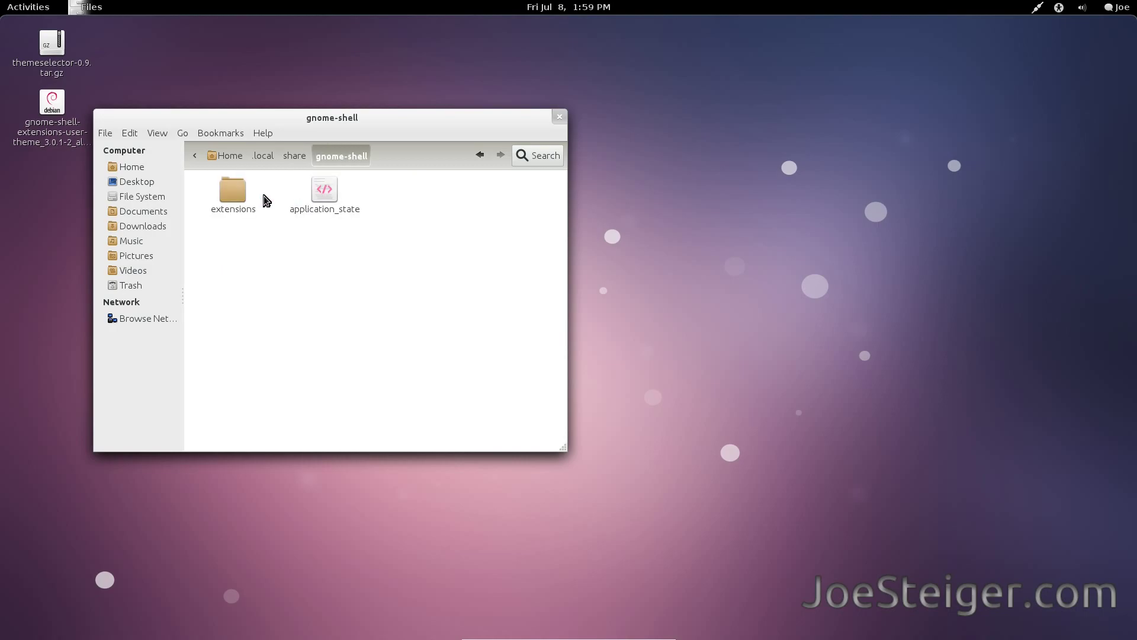
double_click(240, 197)
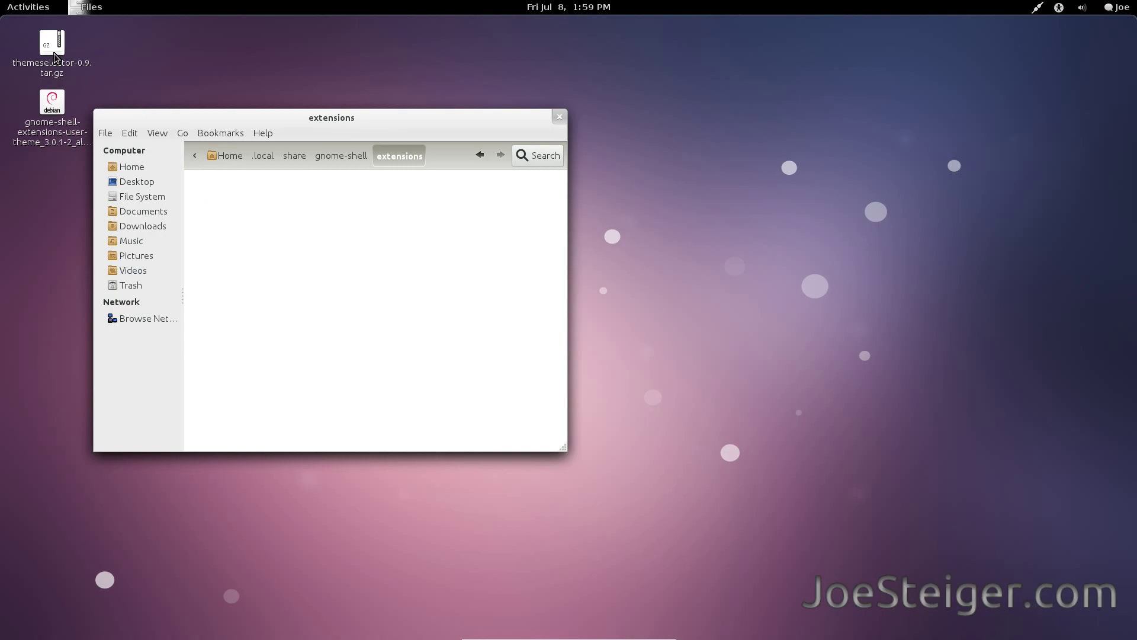
drag(172, 117, 252, 113)
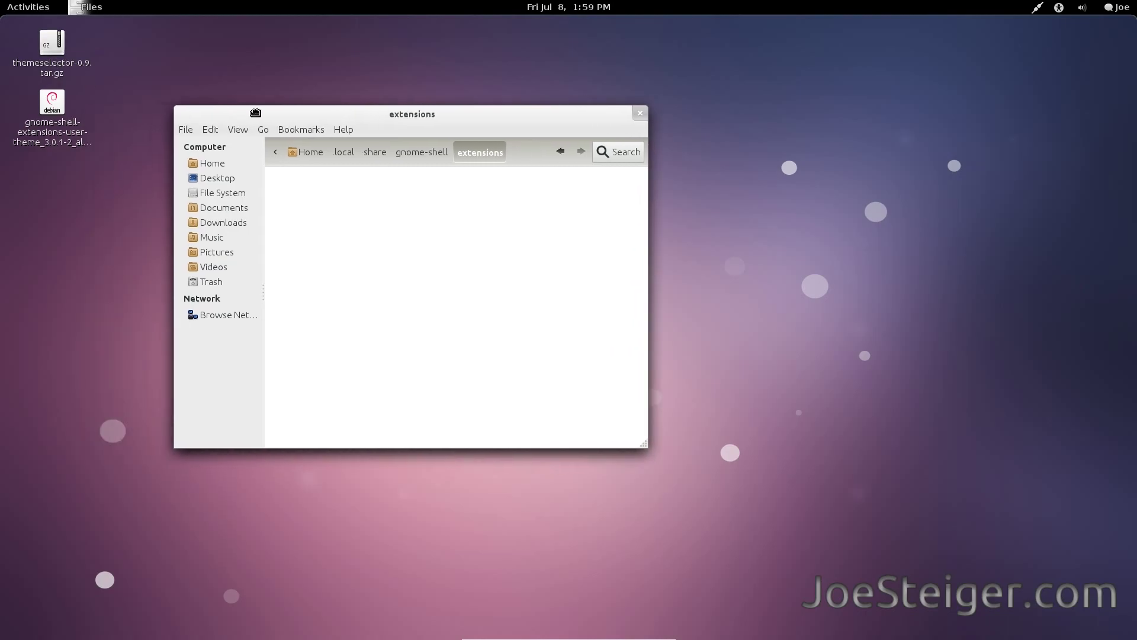
click(83, 67)
Extract themeselector-0.9.tar.gz here and open the extracted themeselector-0.9 folder.
right_click(44, 72)
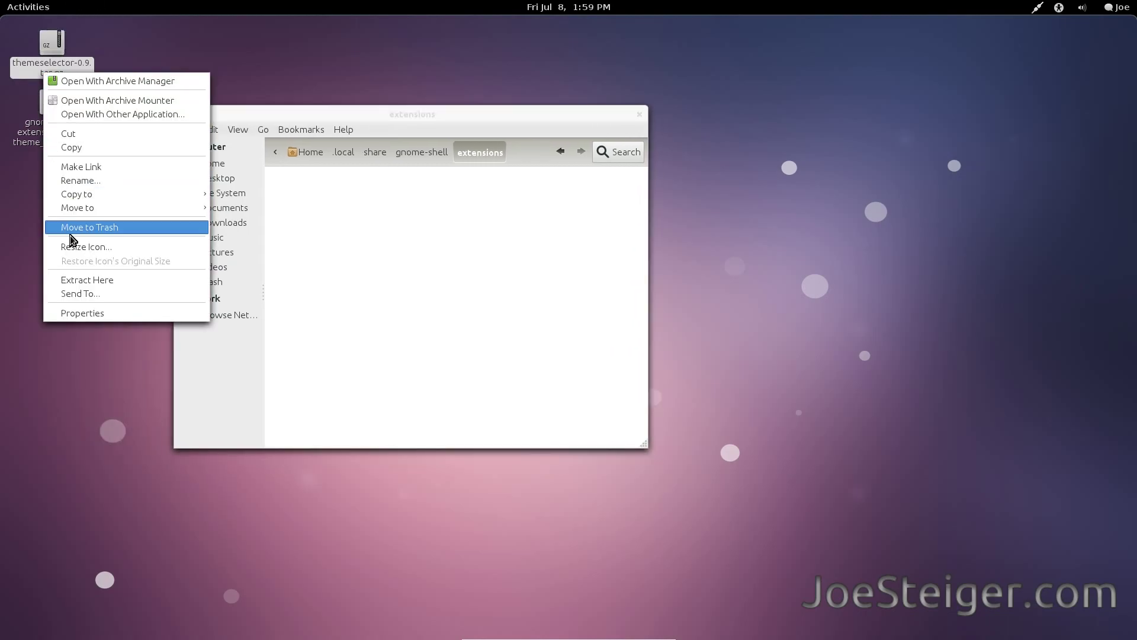
click(83, 279)
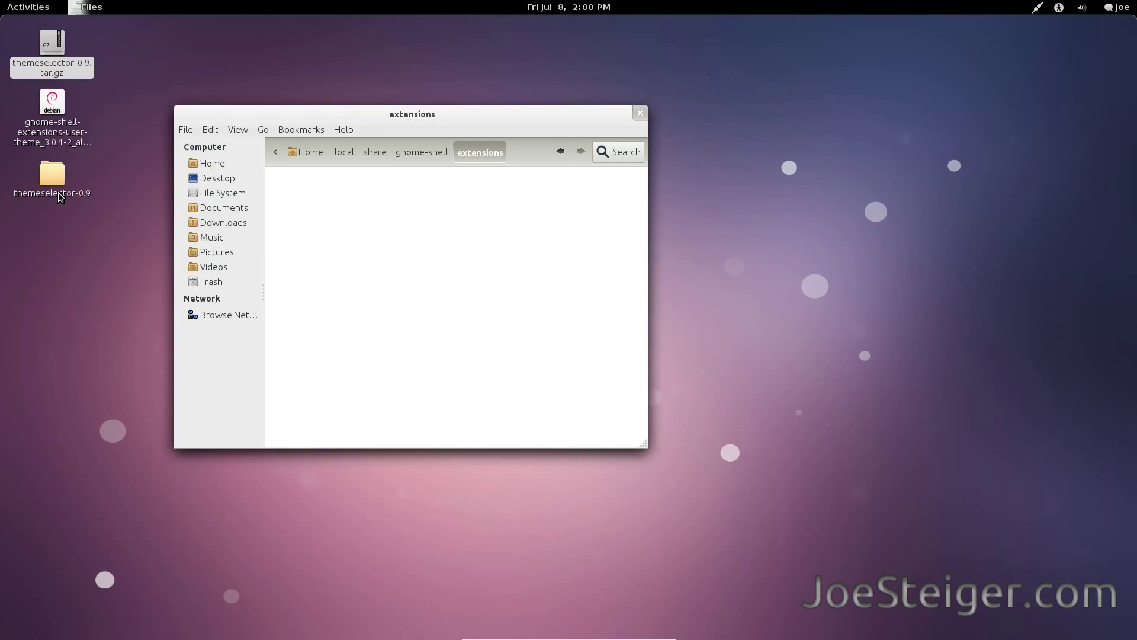
double_click(59, 192)
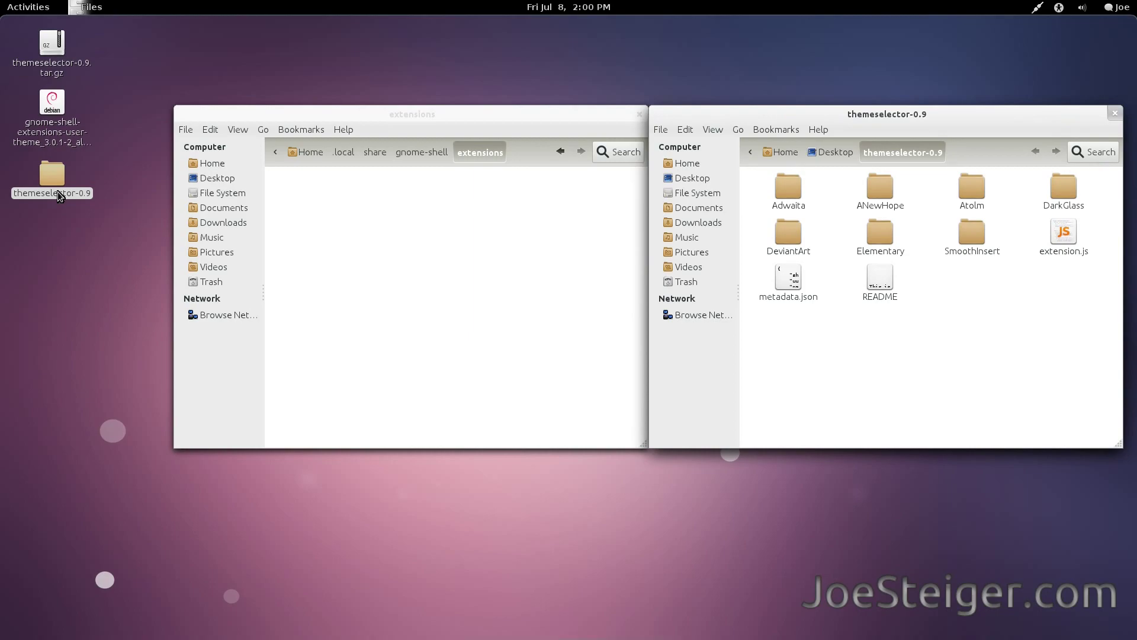
click(485, 248)
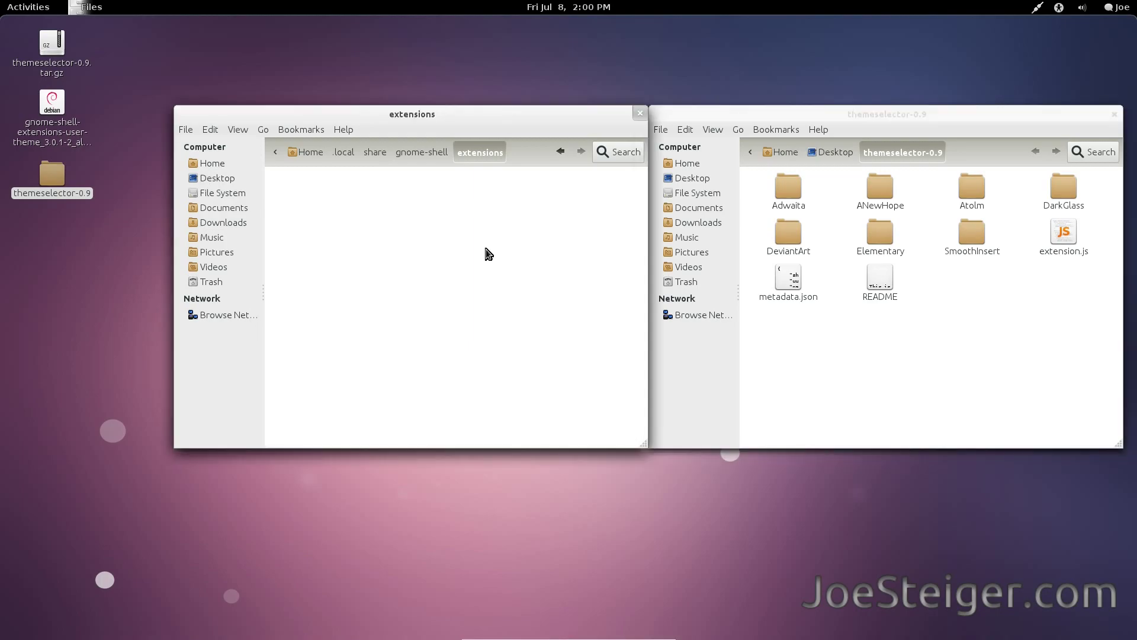
right_click(486, 249)
click(500, 255)
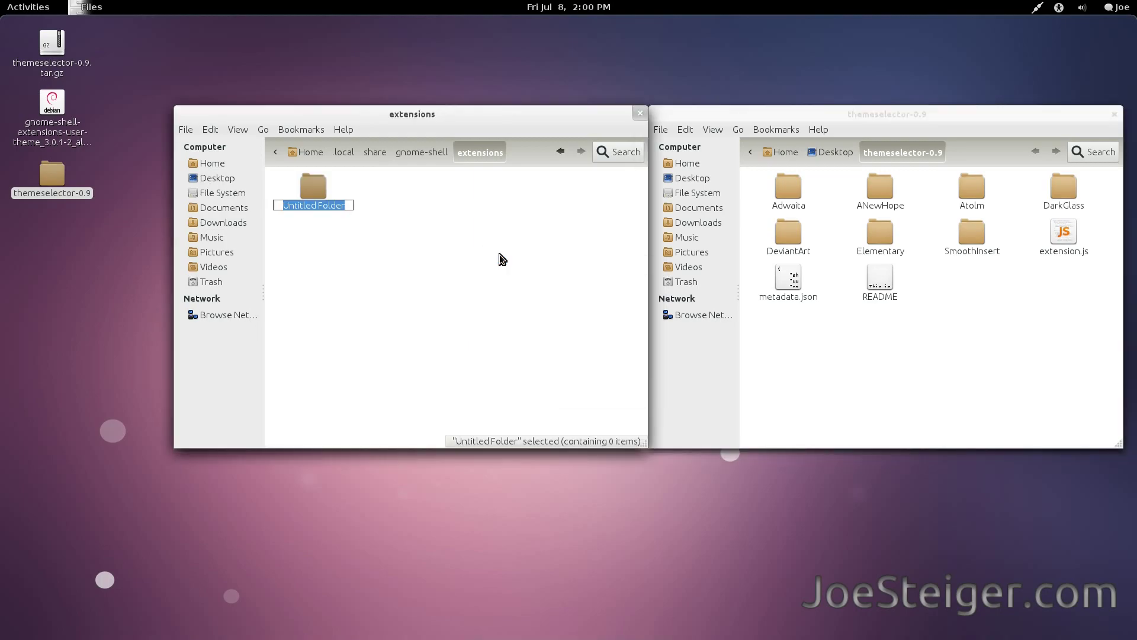
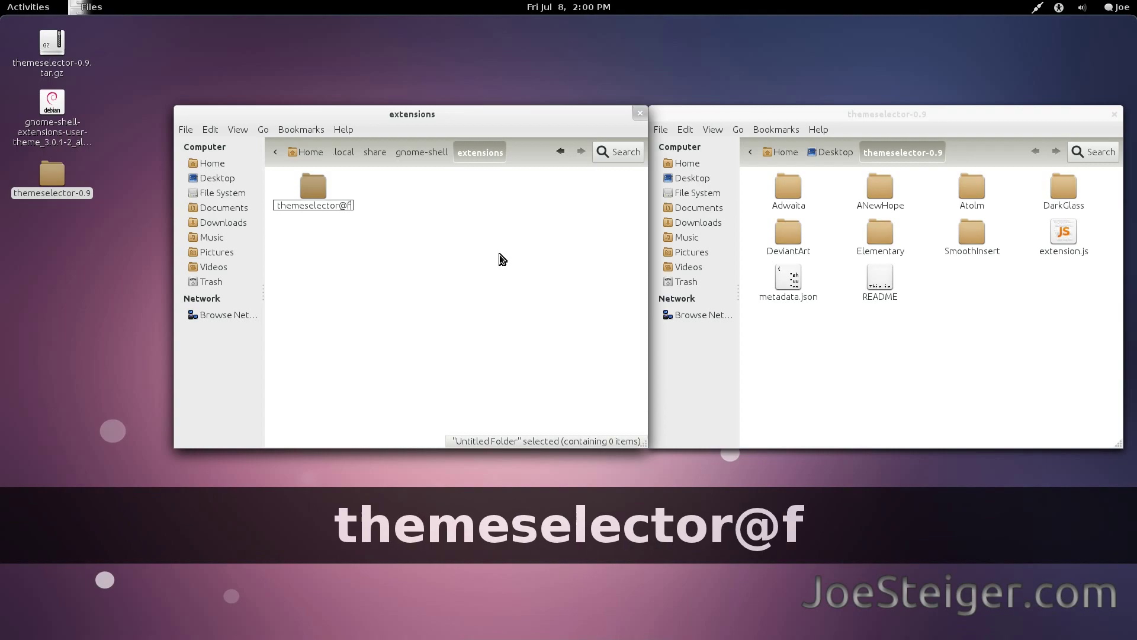
key(Return)
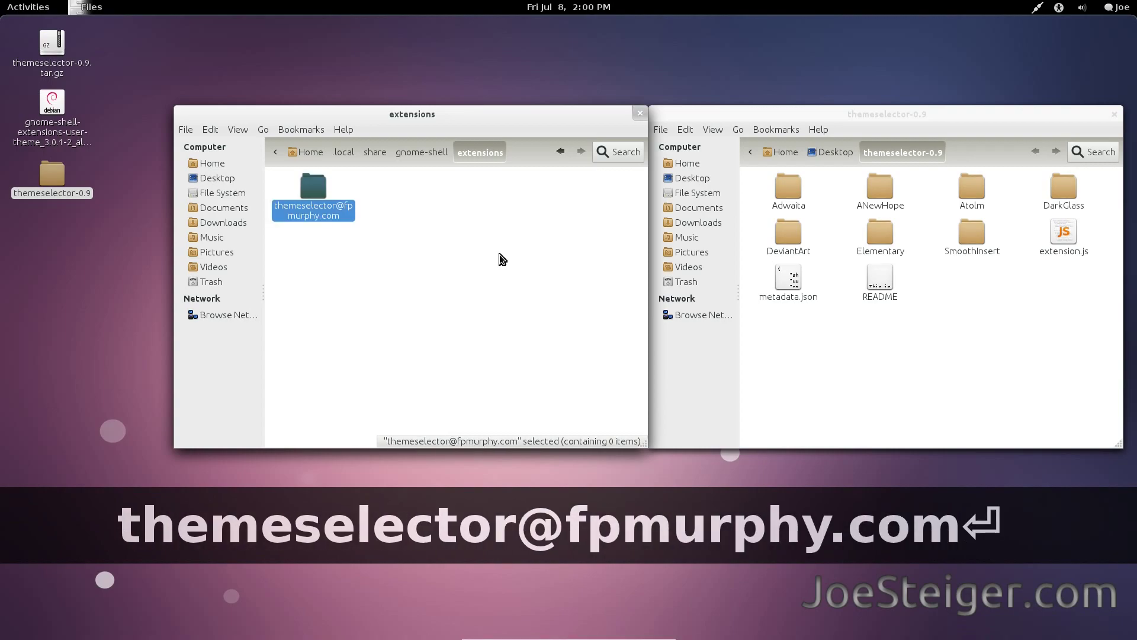
double_click(314, 204)
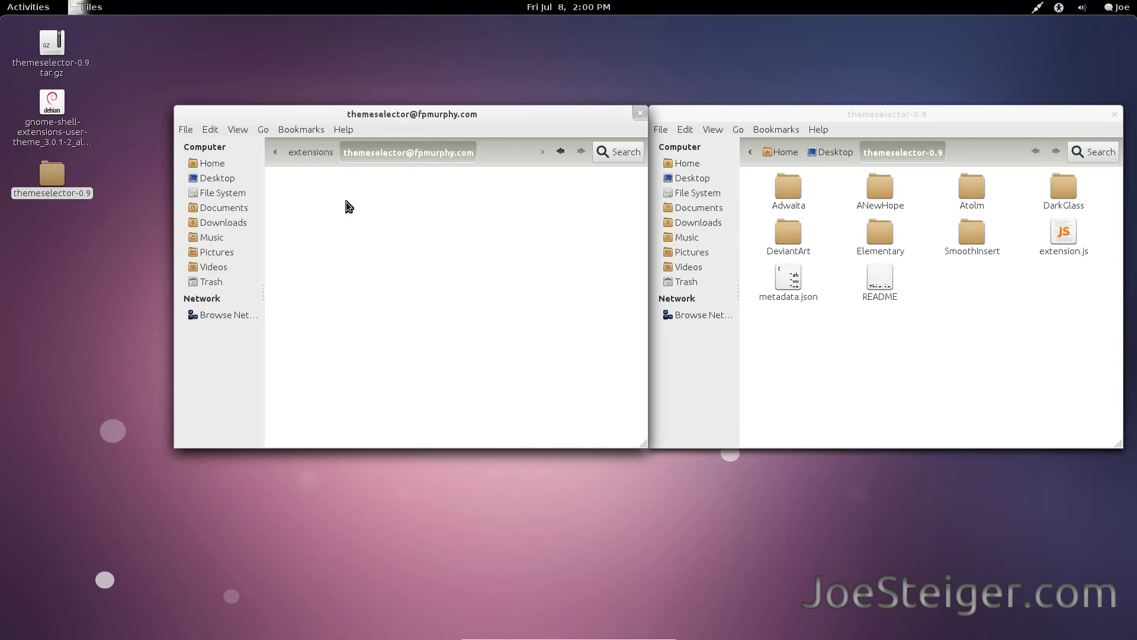
click(778, 275)
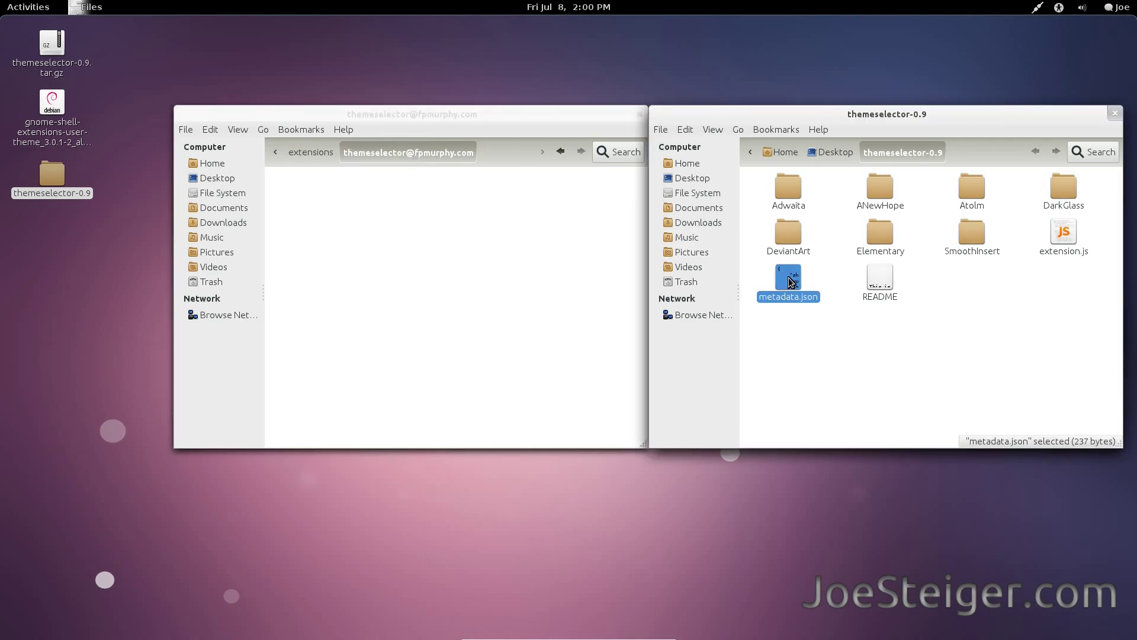
ctrl+click(1073, 240)
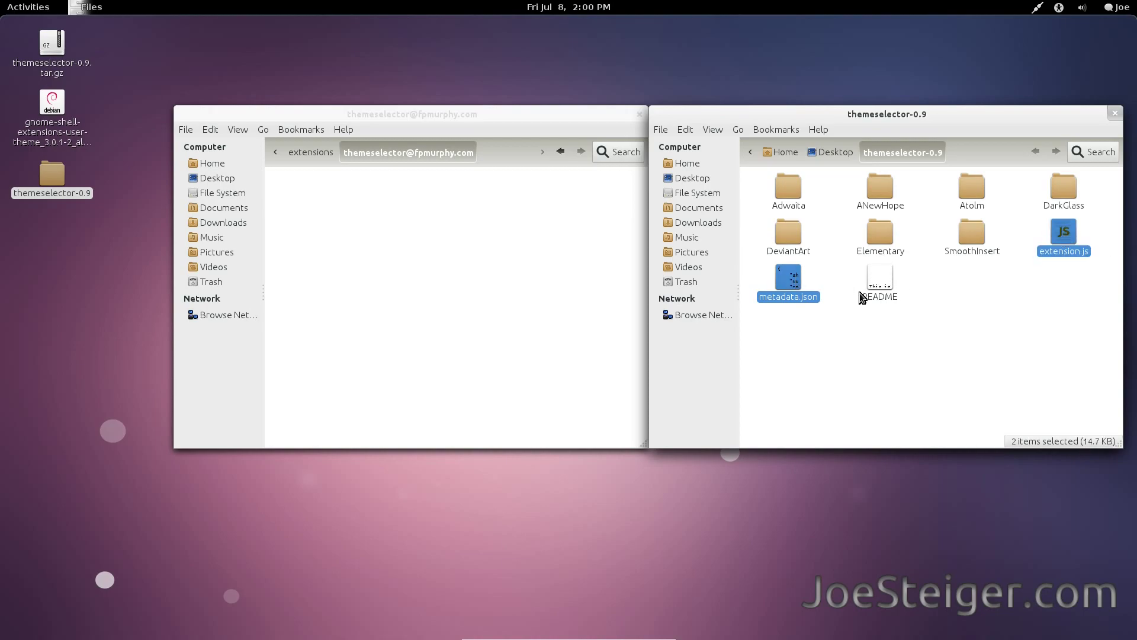
drag(792, 290, 471, 287)
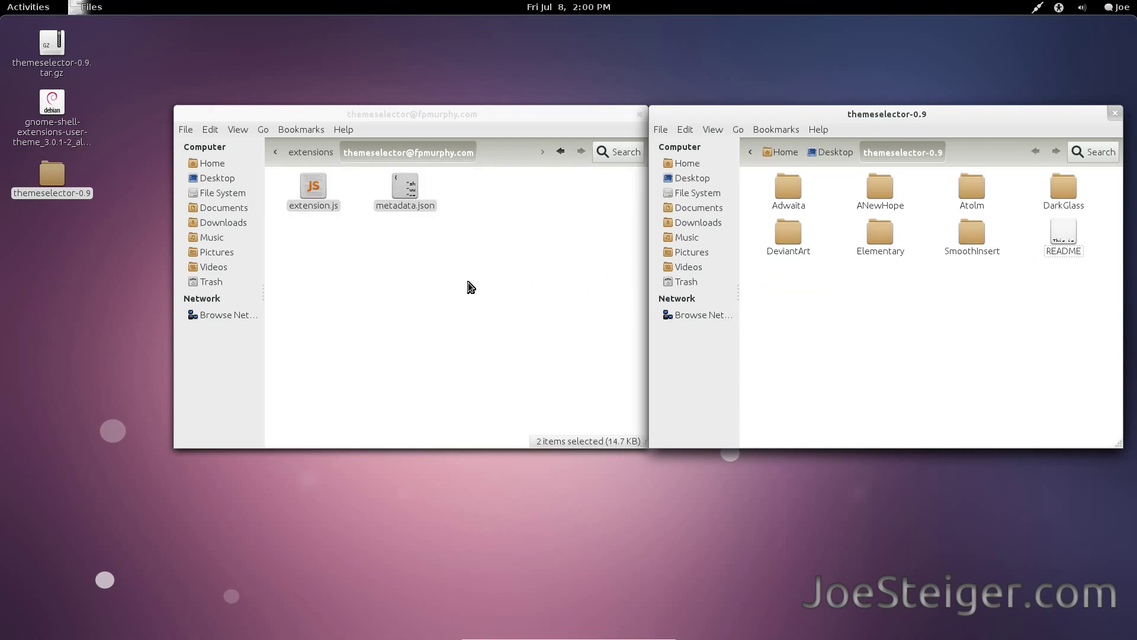
click(470, 287)
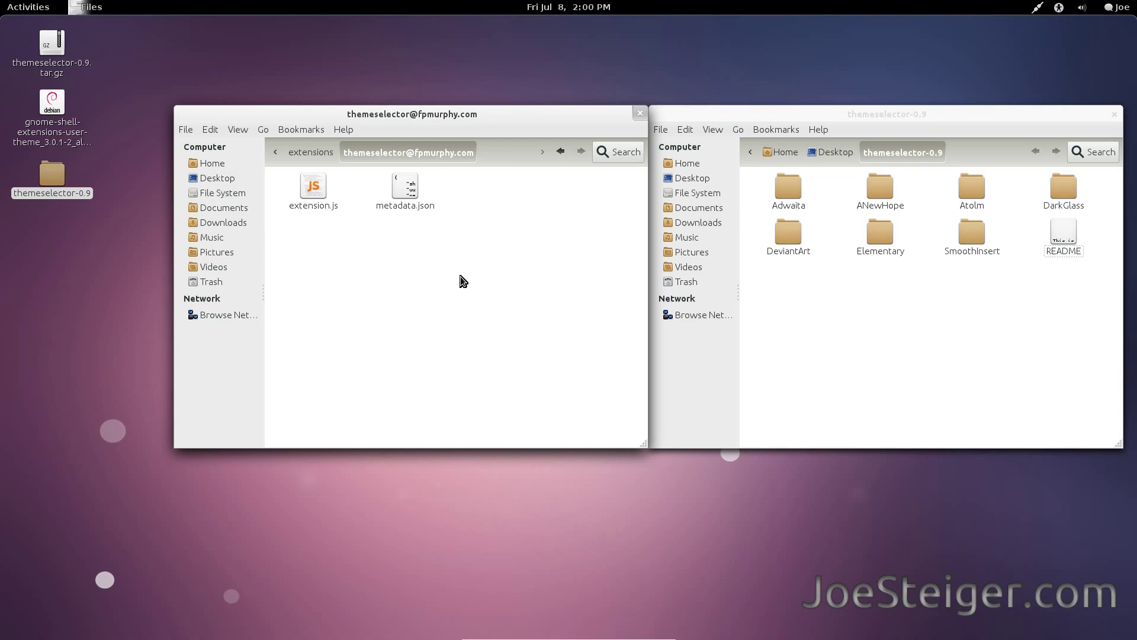
Open the hidden .themes folder in Home.
click(231, 166)
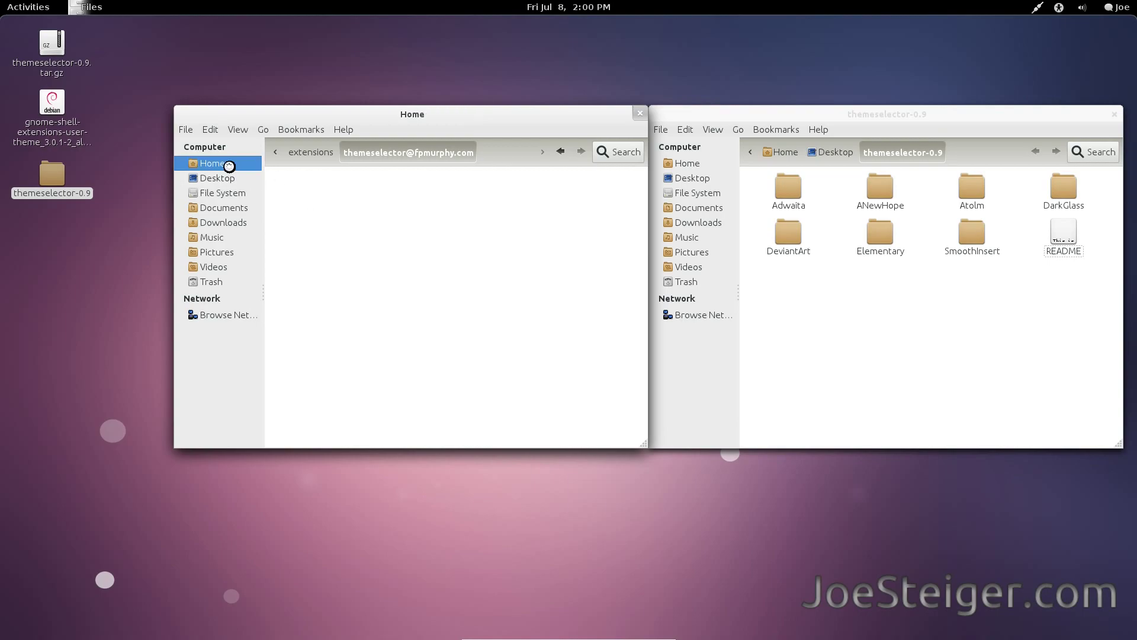
scroll(459, 325, down, 3)
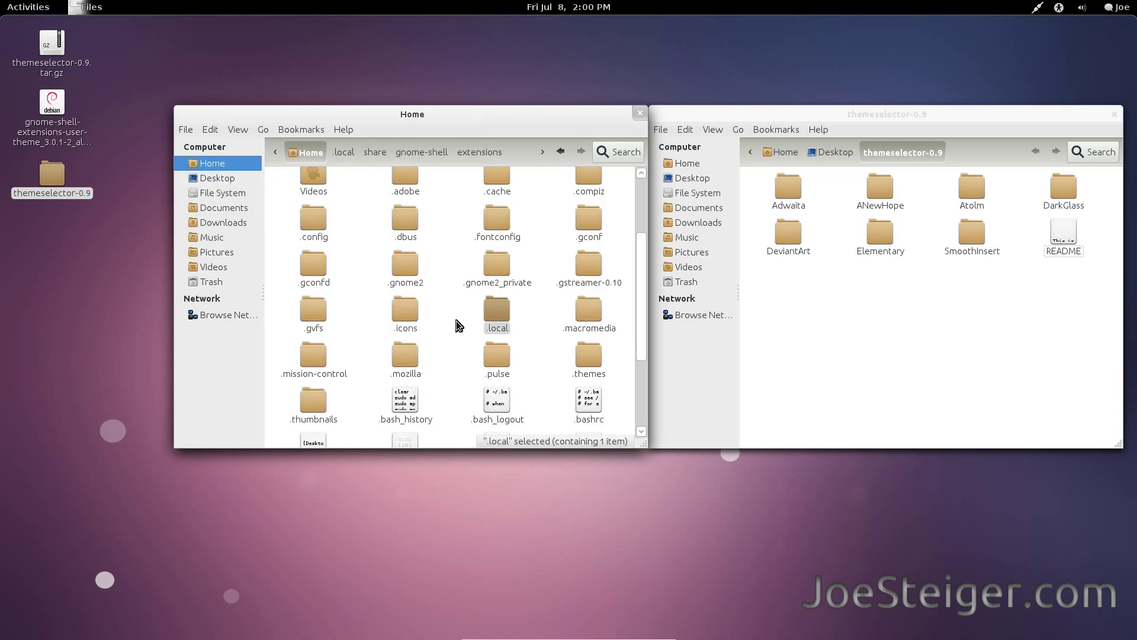
click(457, 325)
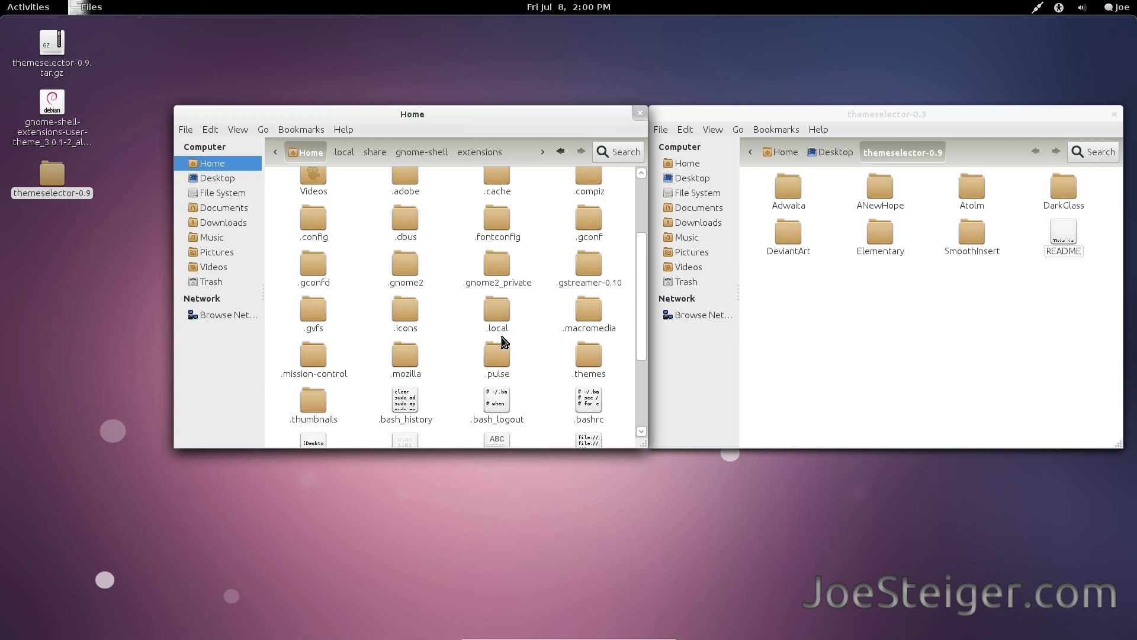
double_click(586, 354)
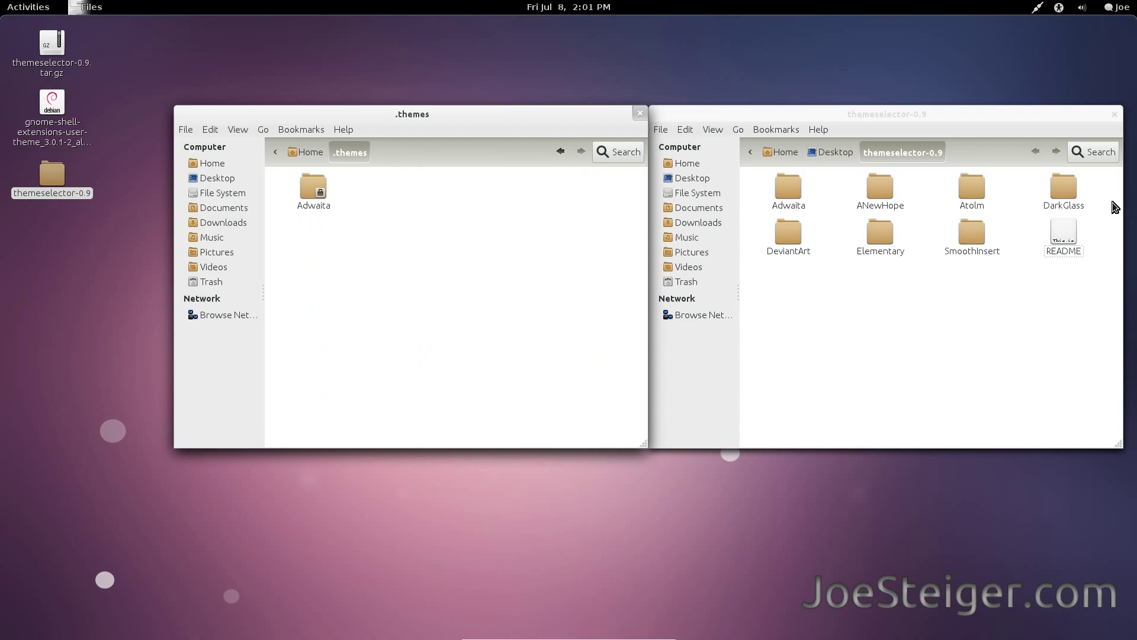
Move the six theme folders, ANewHope through SmoothInsert, into .themes and close both windows.
drag(1114, 204, 907, 196)
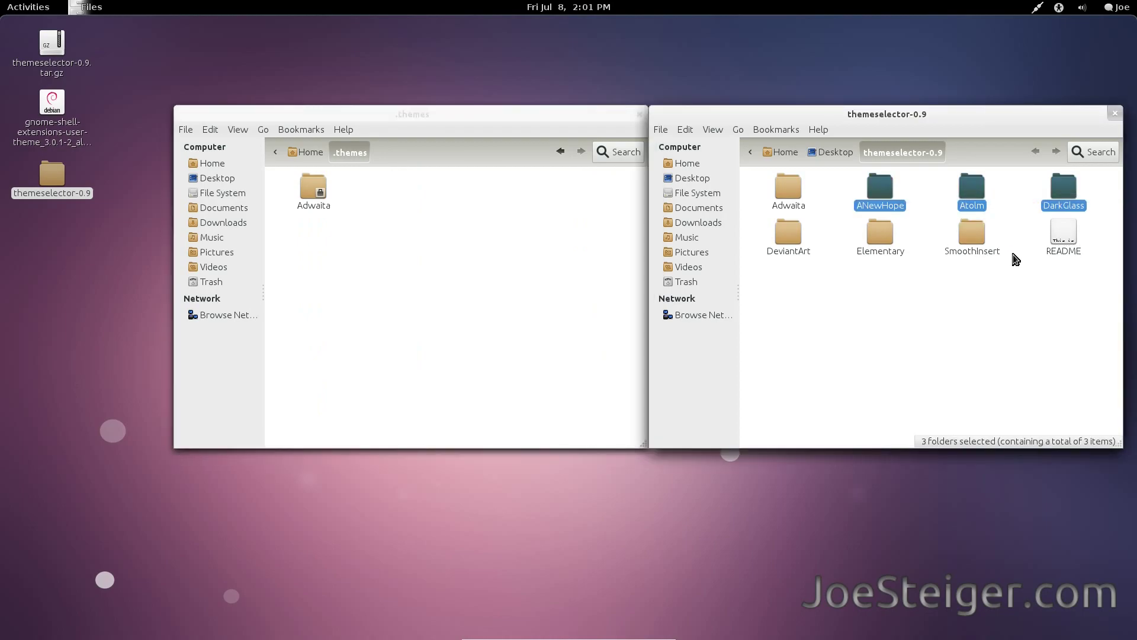
drag(1016, 259, 418, 279)
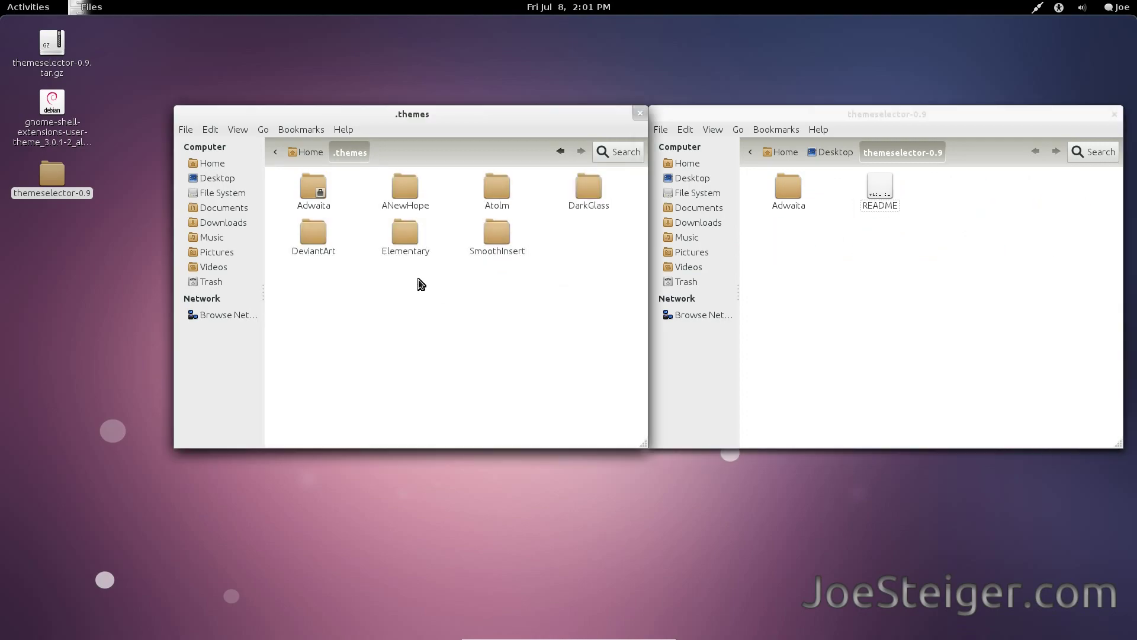
click(643, 113)
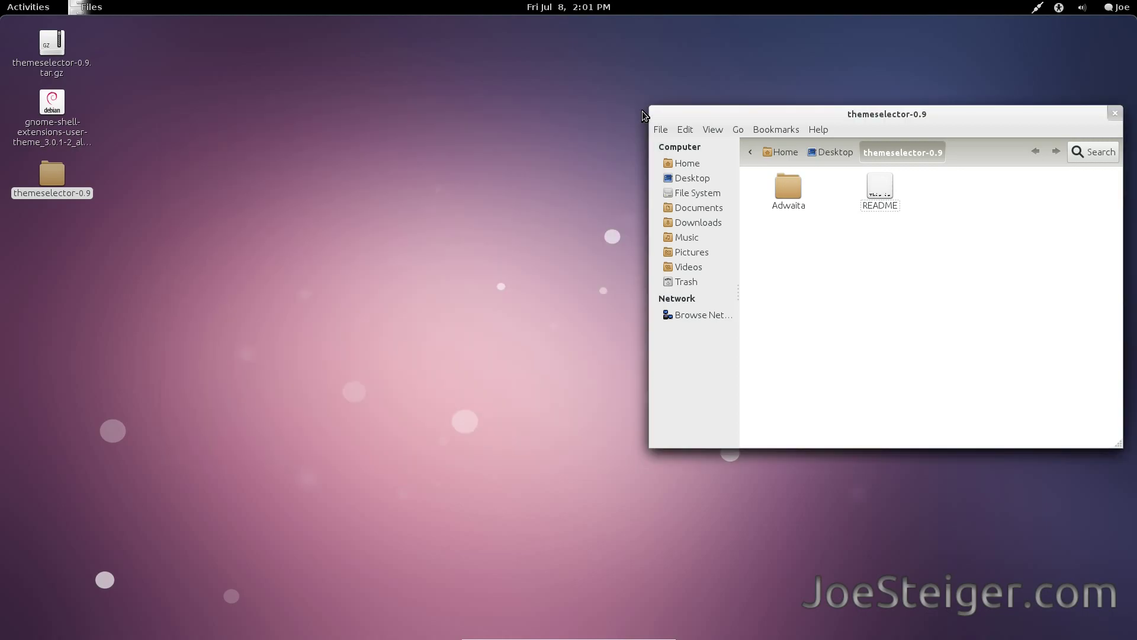
click(1113, 114)
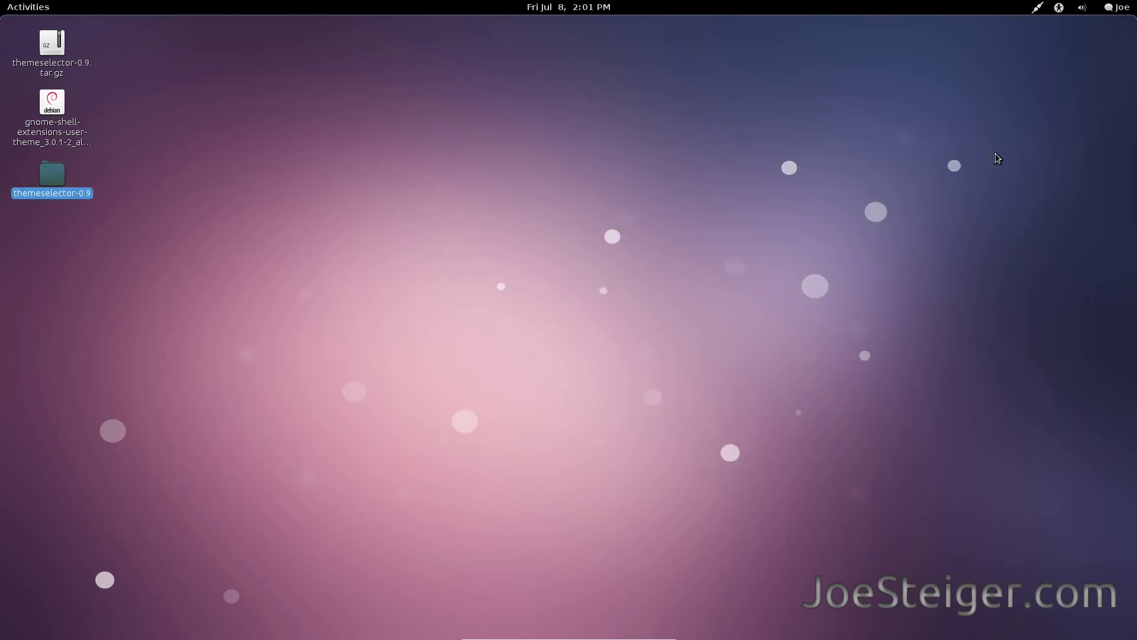
Restart GNOME Shell by running 'r' from the Alt+F2 command prompt.
click(608, 236)
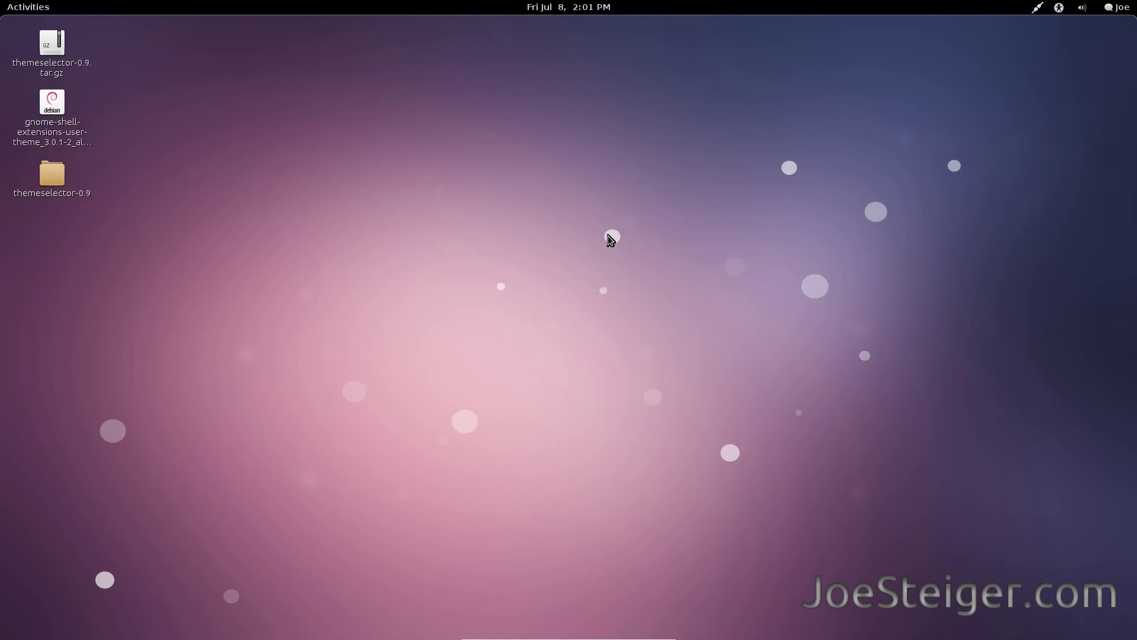
key(alt+F2)
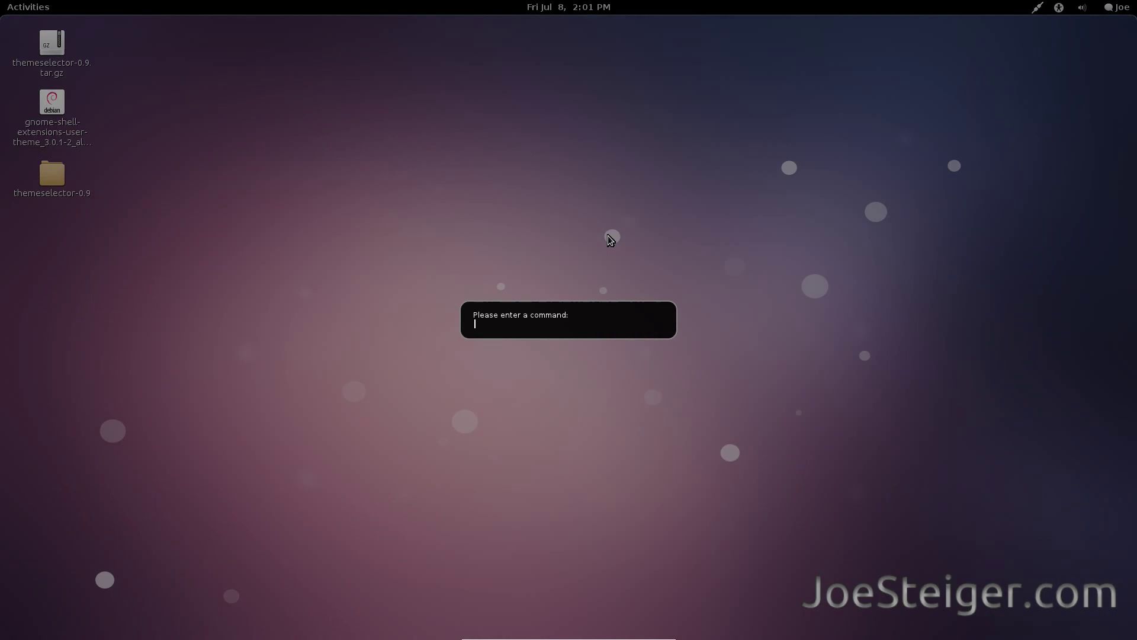
text(r)
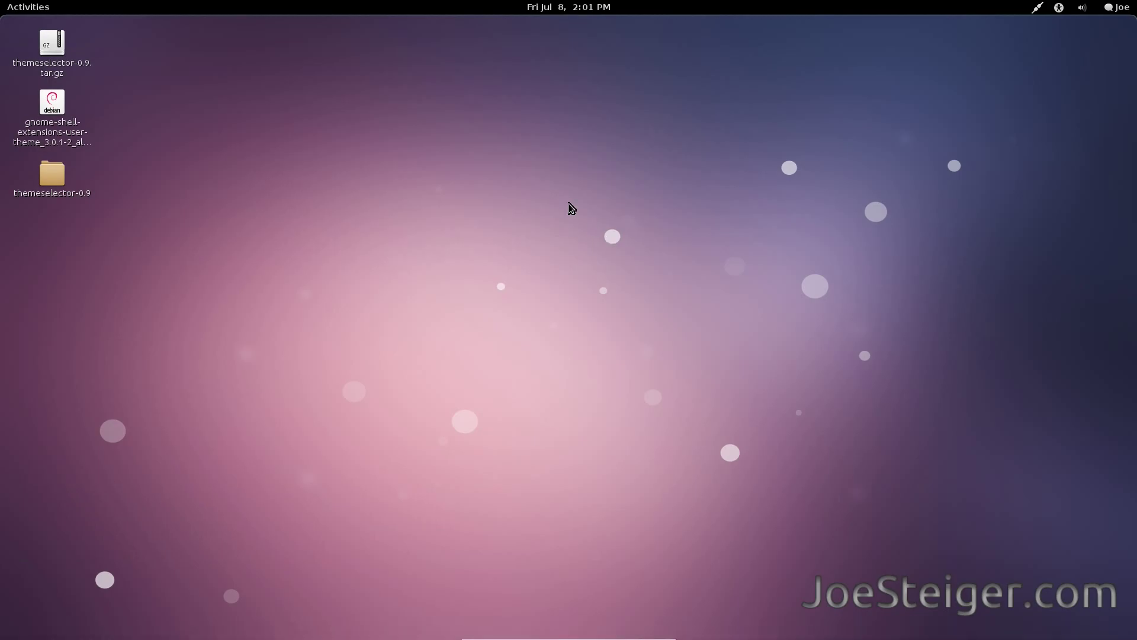
Apply the Elementary v3.0 theme from the overview's Themes tab and return to the desktop.
click(42, 5)
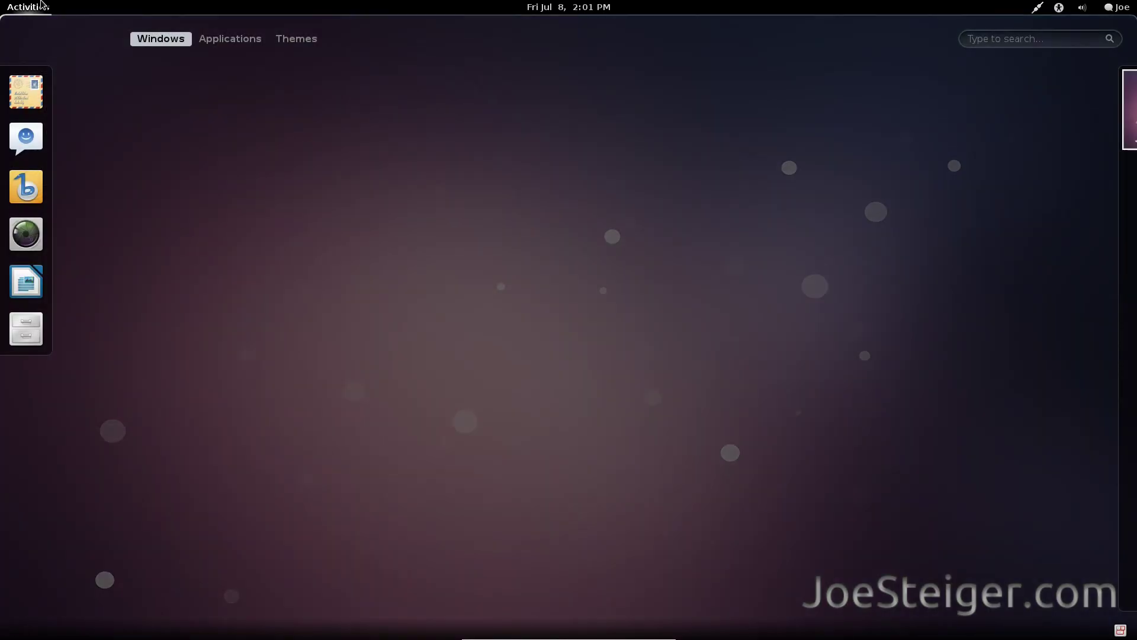
click(297, 41)
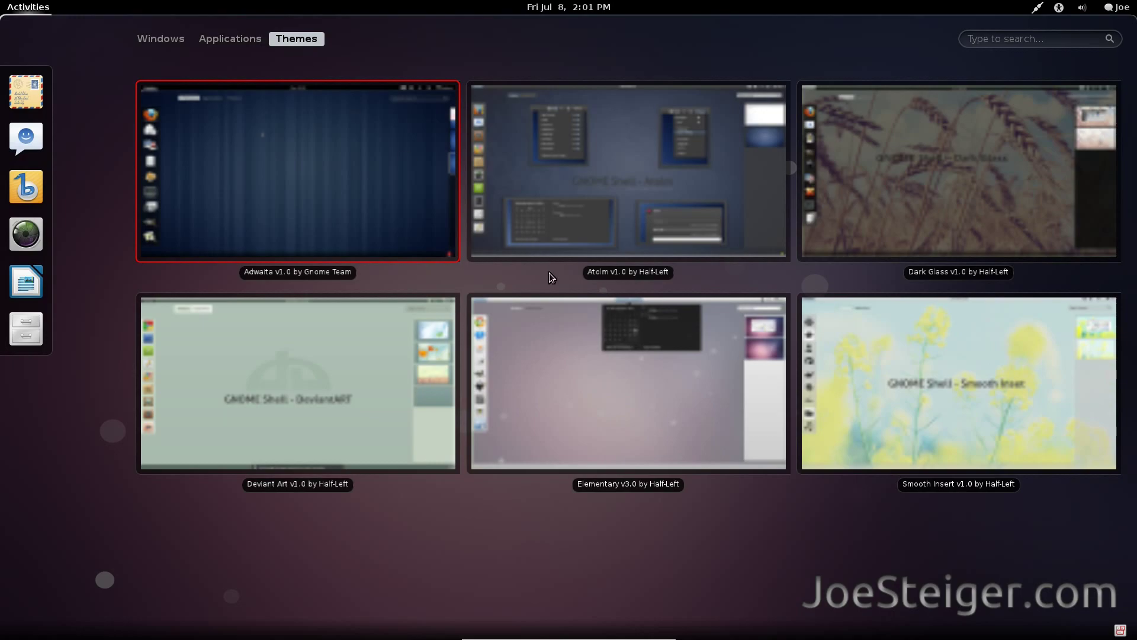
click(553, 310)
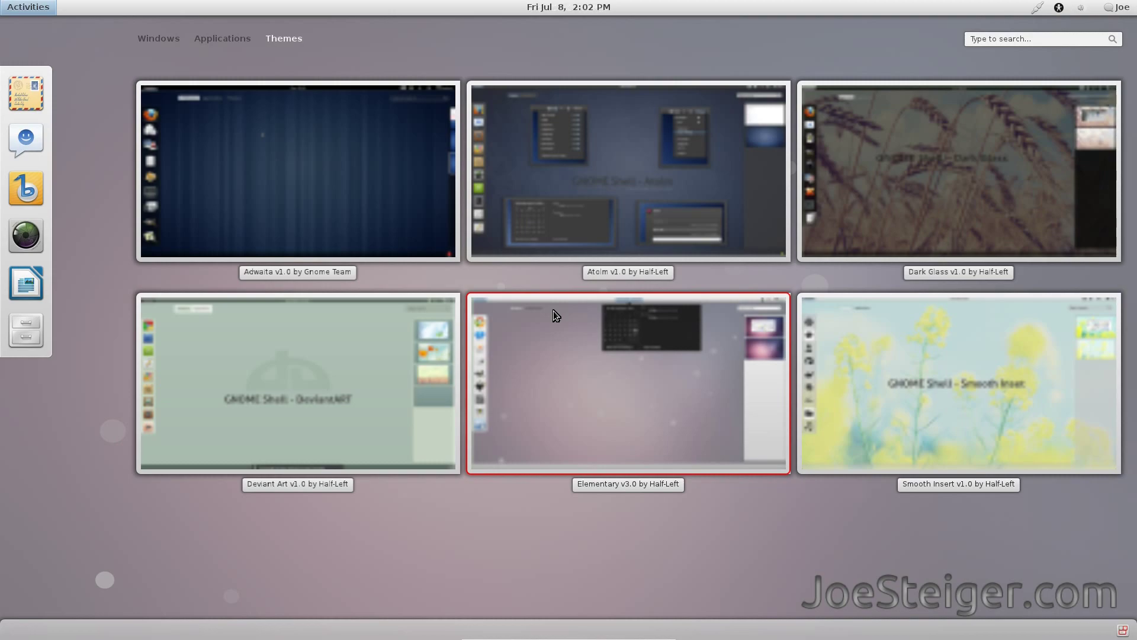
key(Escape)
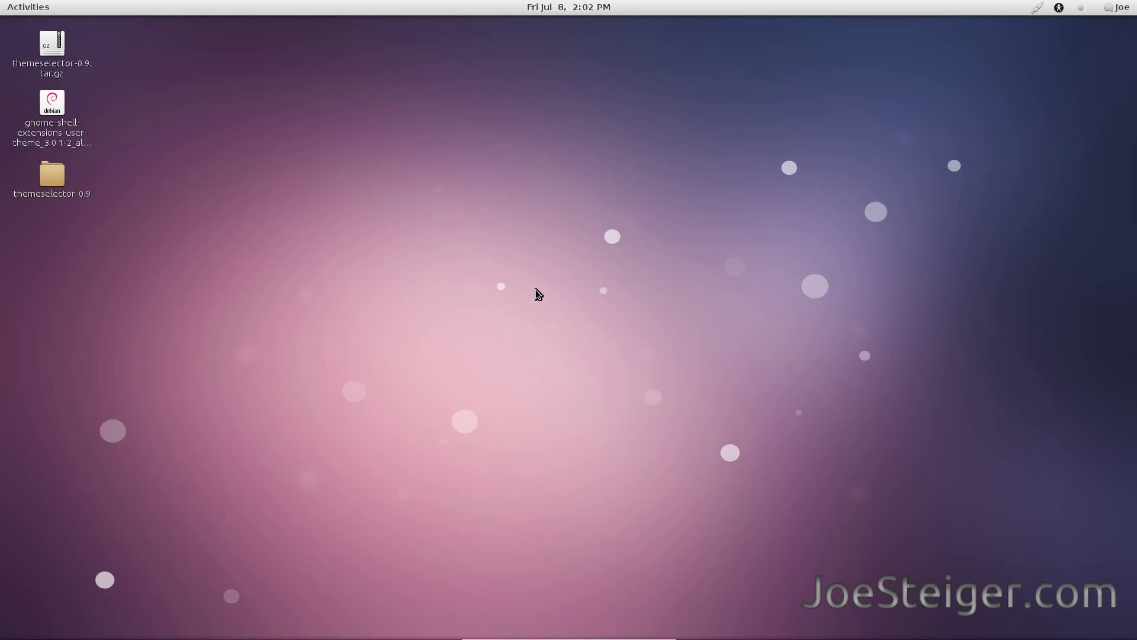
Check the Elementary calendar, apply the Smooth Insert theme, then reopen the calendar to preview it.
click(577, 12)
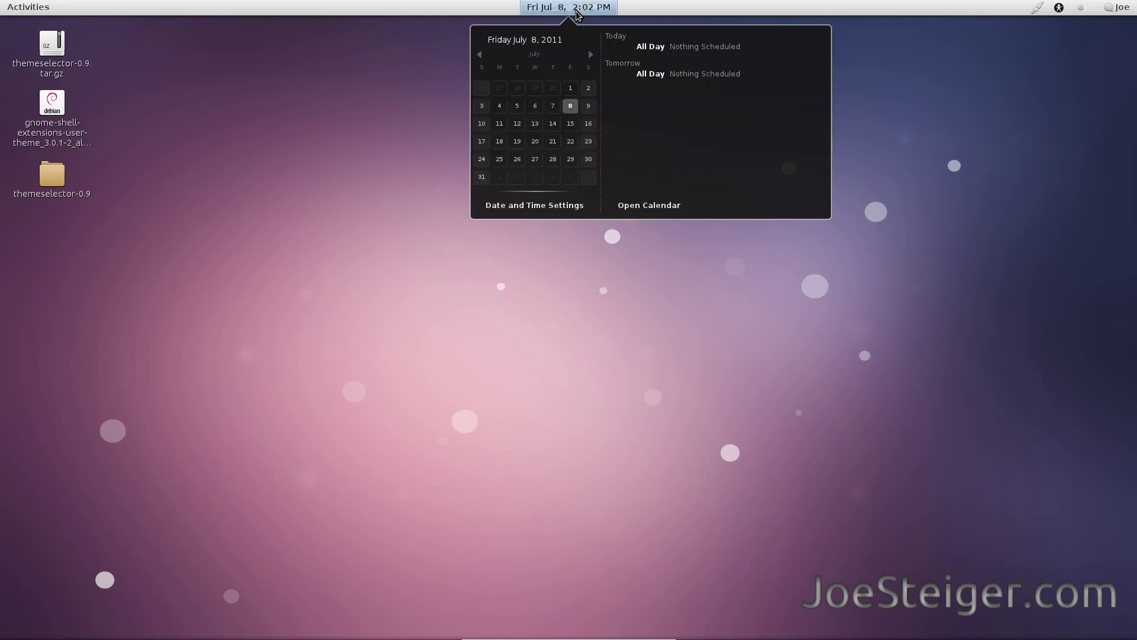
click(577, 13)
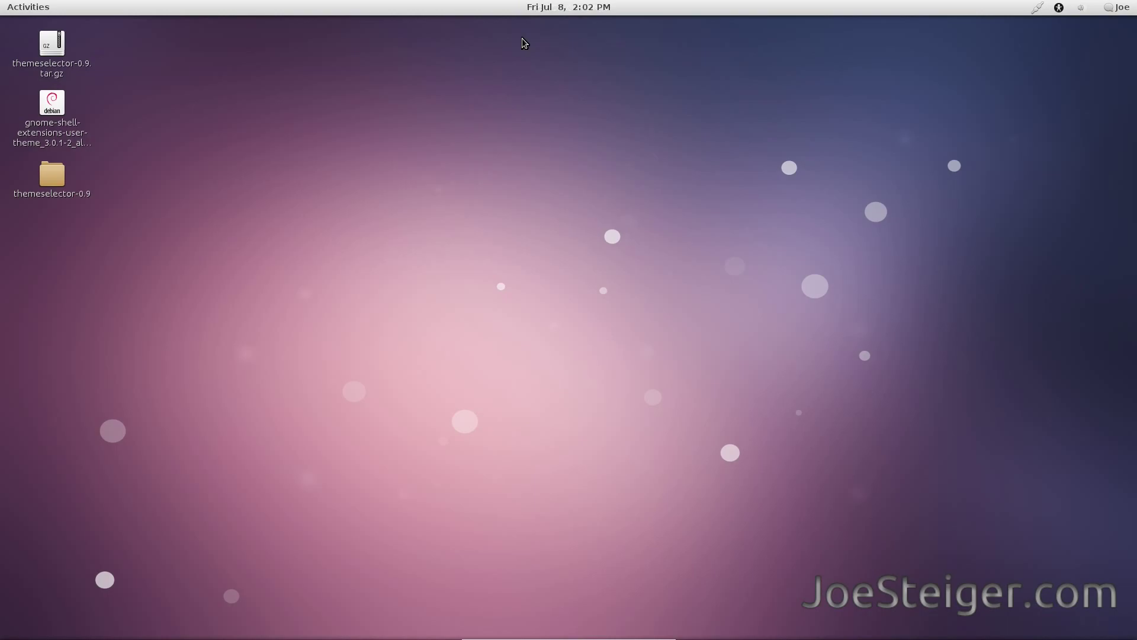
click(25, 6)
click(284, 35)
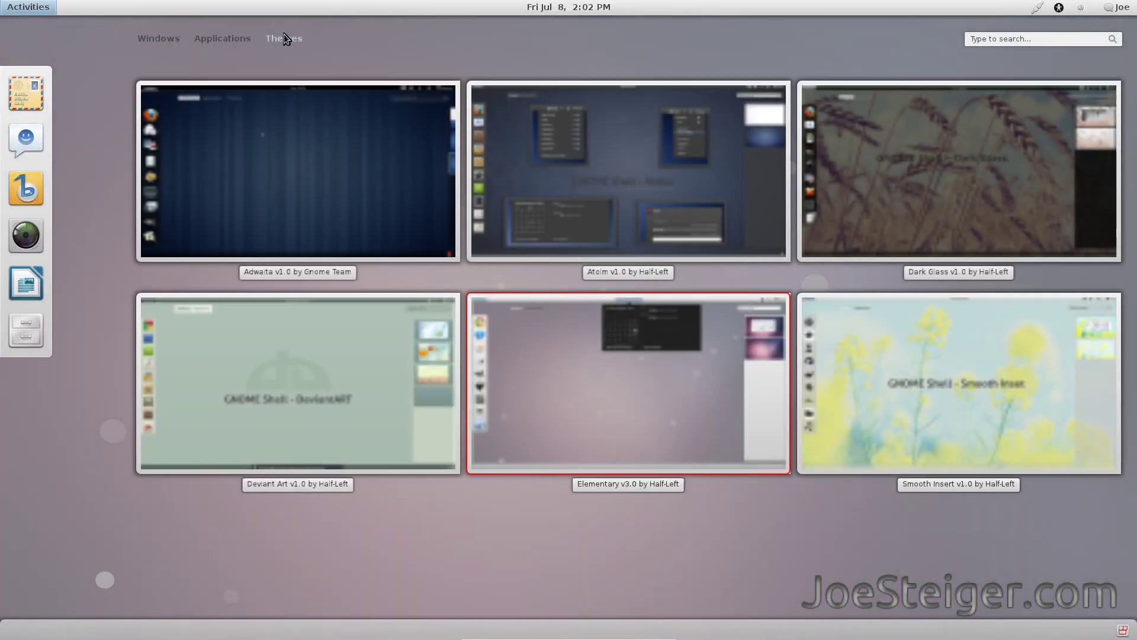
click(881, 349)
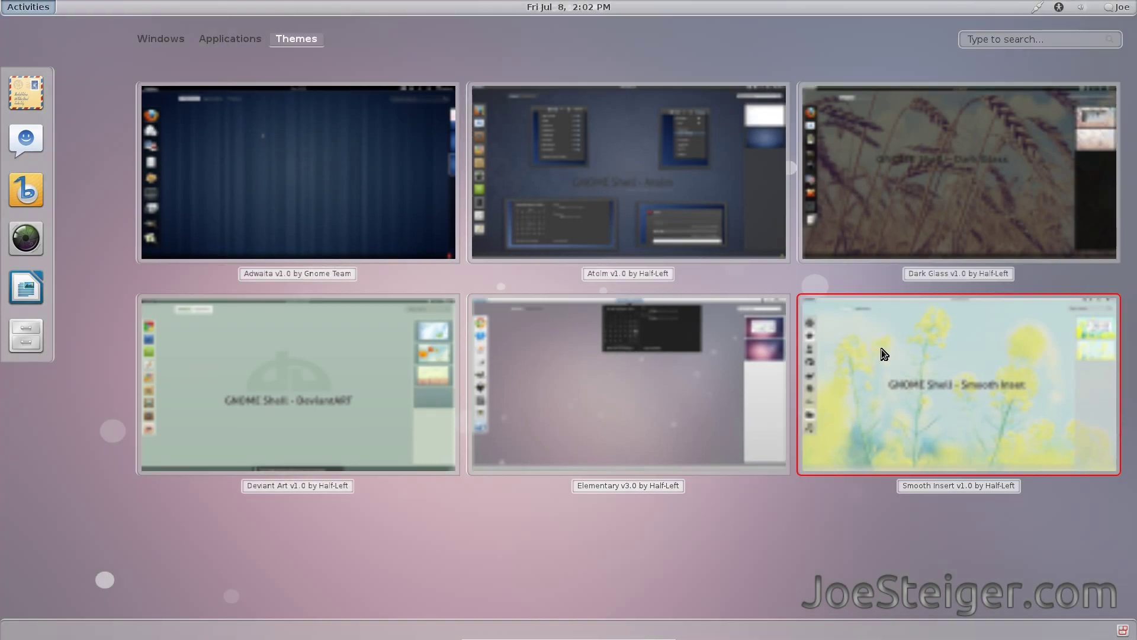
key(Escape)
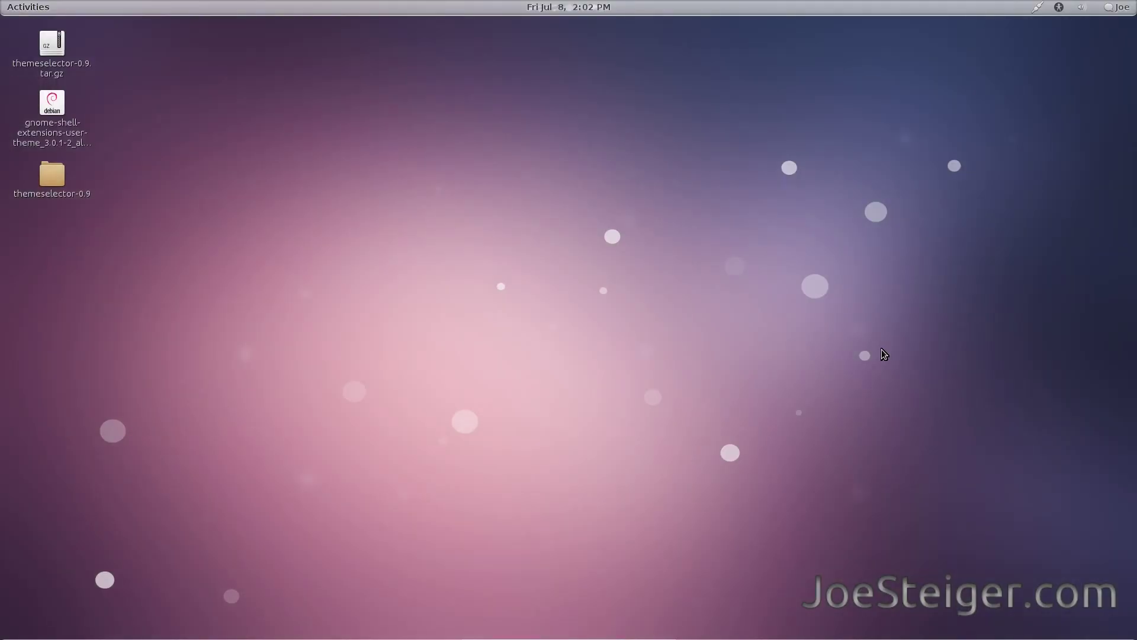
click(596, 8)
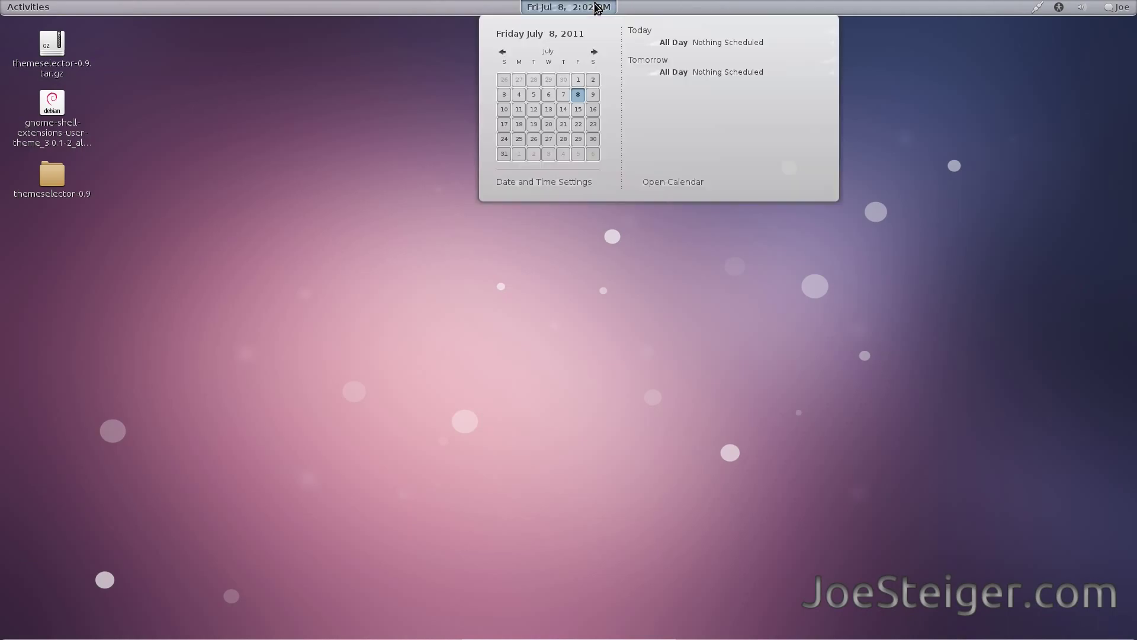